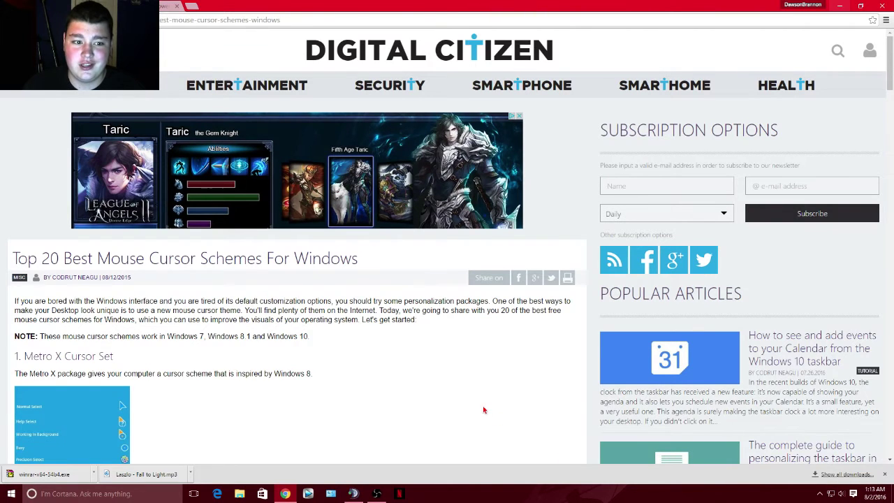
scroll(489, 398, down, 1)
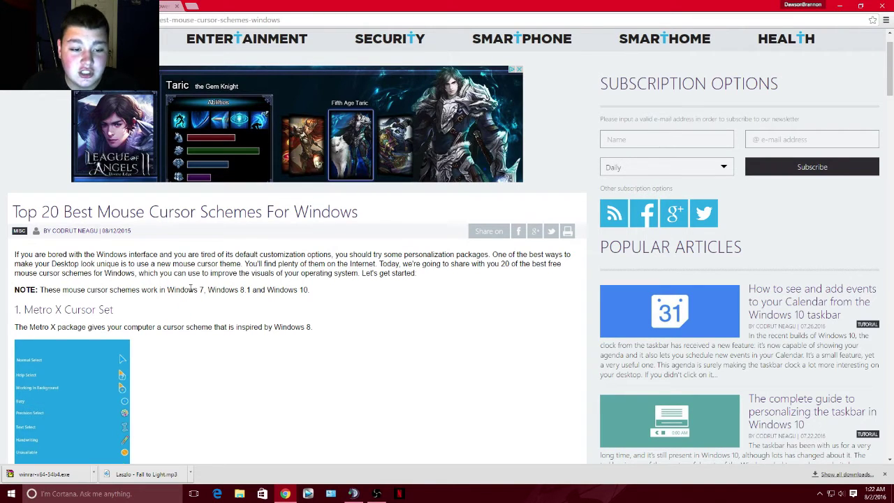
drag(188, 290, 208, 289)
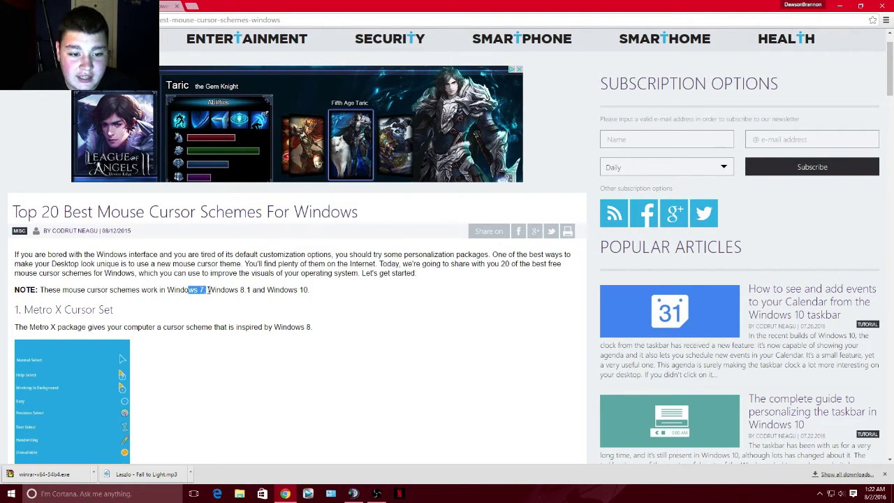
click(216, 302)
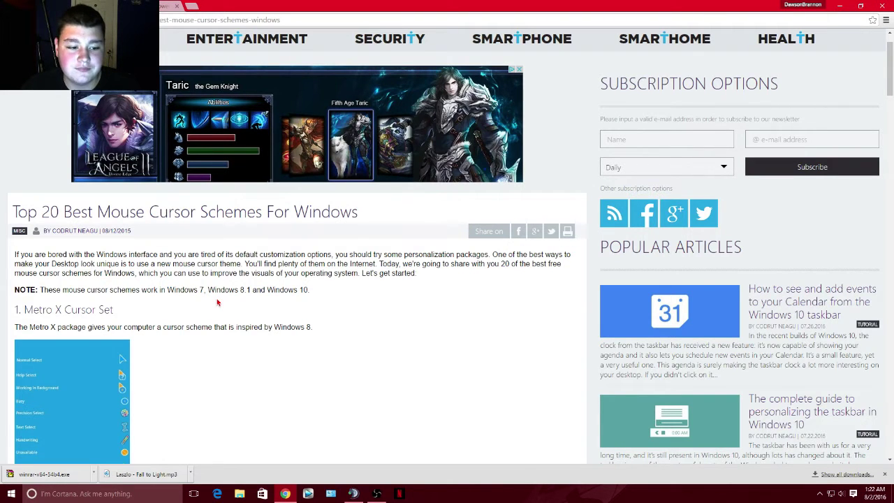
scroll(217, 302, down, 2)
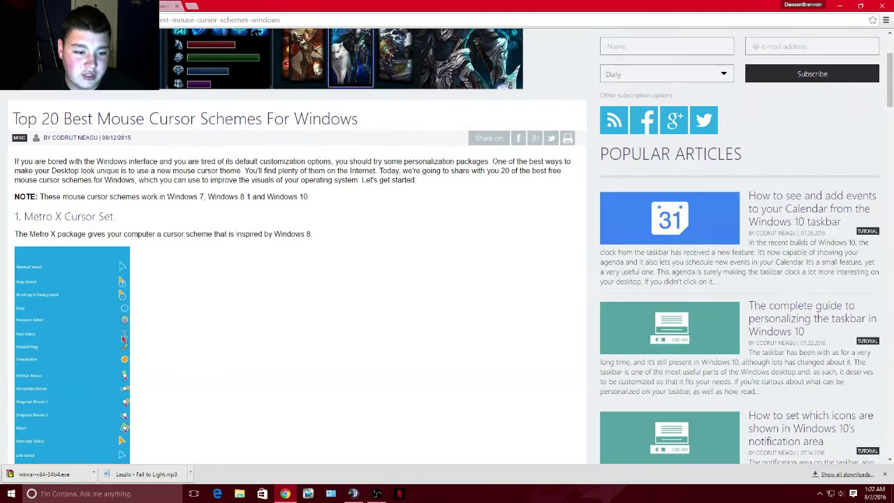
scroll(228, 322, up, 1)
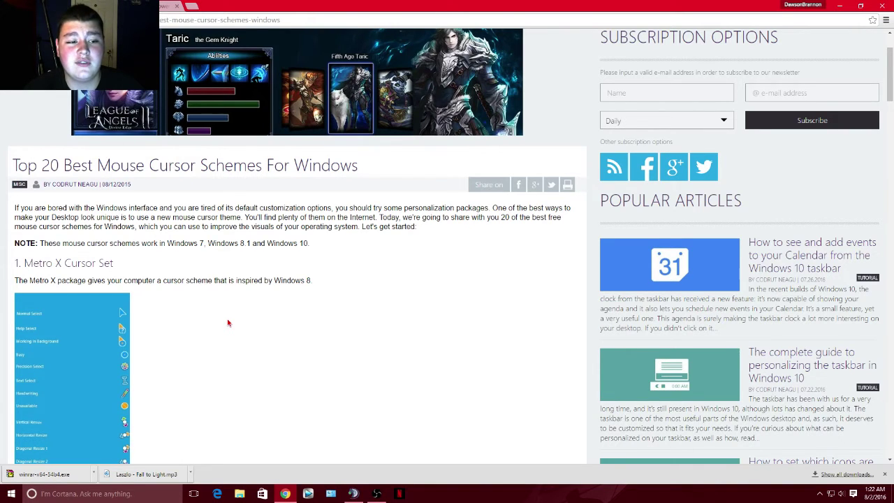
right_click(314, 328)
click(297, 329)
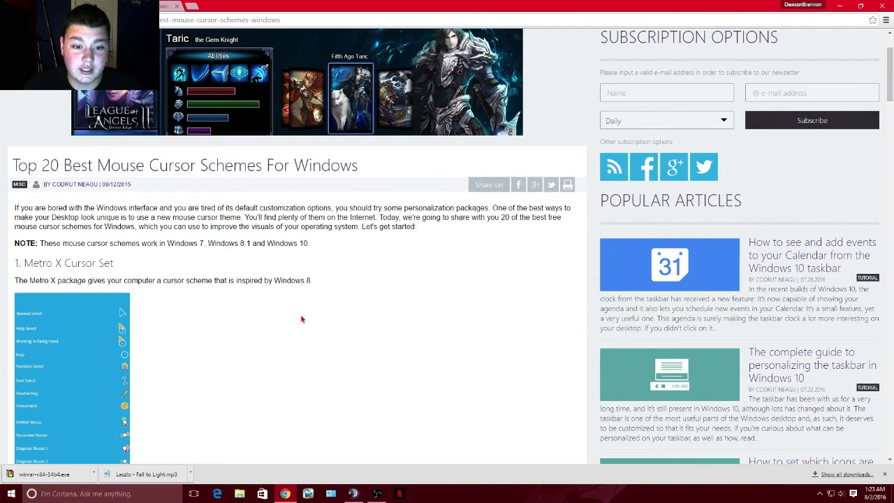
Scroll the article past the other cursor sets to section 10, Rainbow Cursors, and its Download page link.
scroll(301, 320, down, 2)
scroll(302, 319, down, 2)
scroll(304, 286, down, 10)
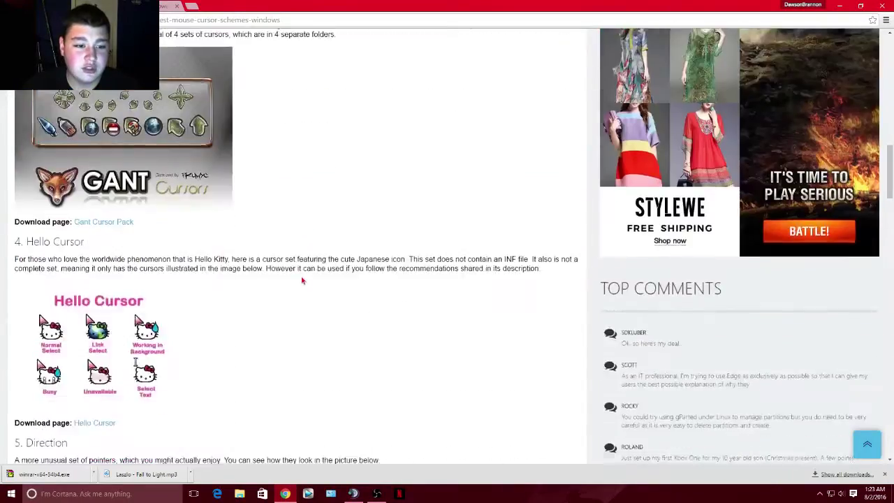
scroll(301, 280, up, 8)
scroll(303, 279, up, 1)
scroll(335, 290, up, 4)
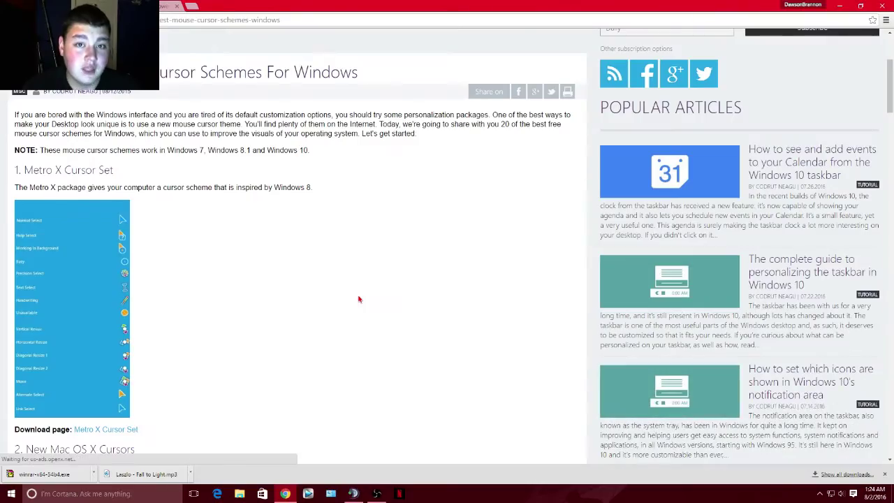
scroll(496, 299, down, 2)
scroll(490, 294, down, 10)
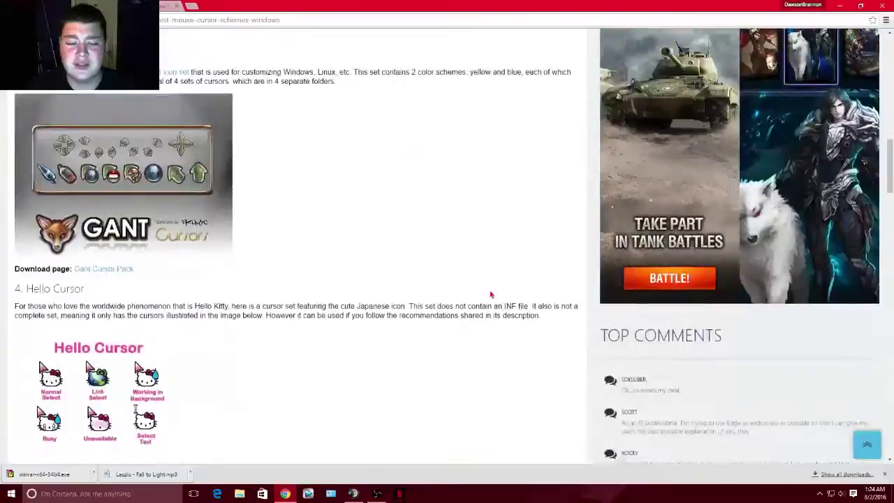
scroll(482, 287, down, 5)
scroll(471, 278, down, 3)
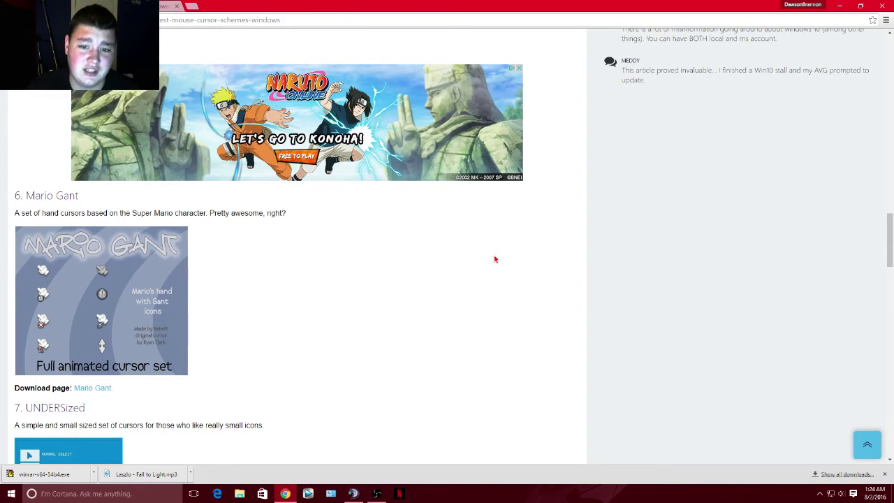
scroll(494, 259, down, 3)
scroll(501, 267, down, 3)
scroll(419, 249, down, 3)
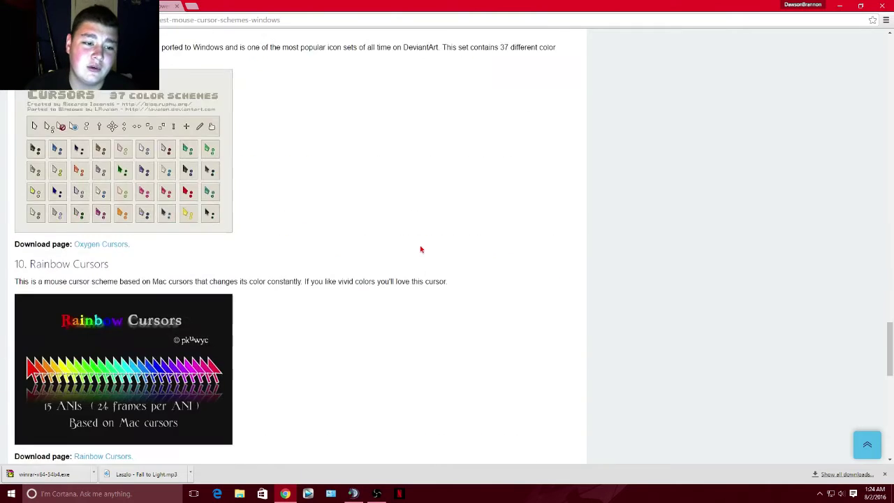
scroll(422, 250, down, 5)
scroll(421, 243, up, 2)
scroll(419, 241, up, 3)
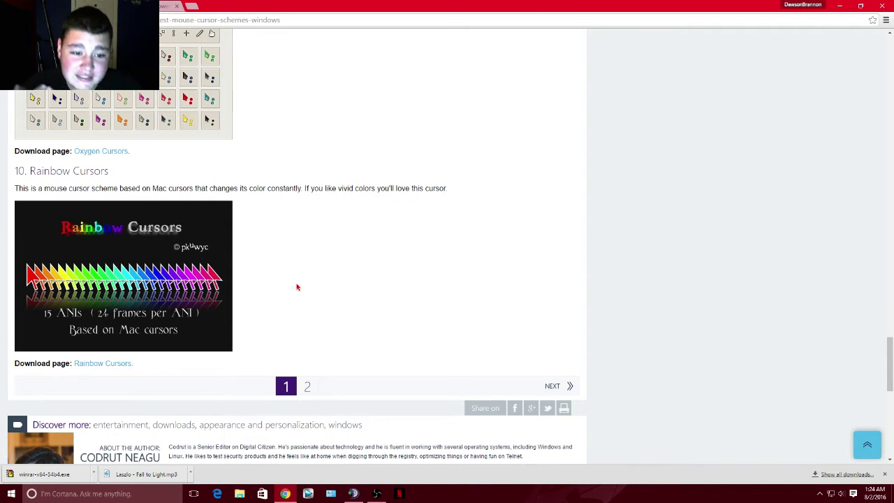
scroll(297, 287, down, 3)
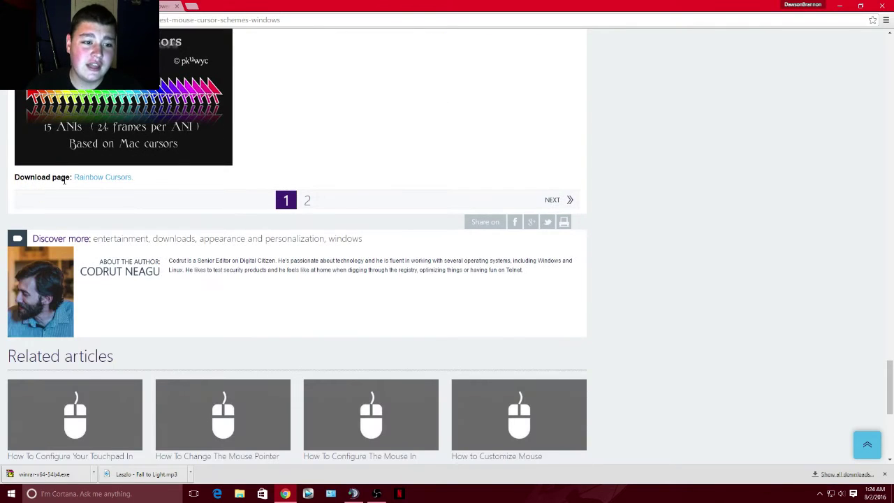
Open the Rainbow Cursors download page and scroll through its DeviantArt description.
click(98, 178)
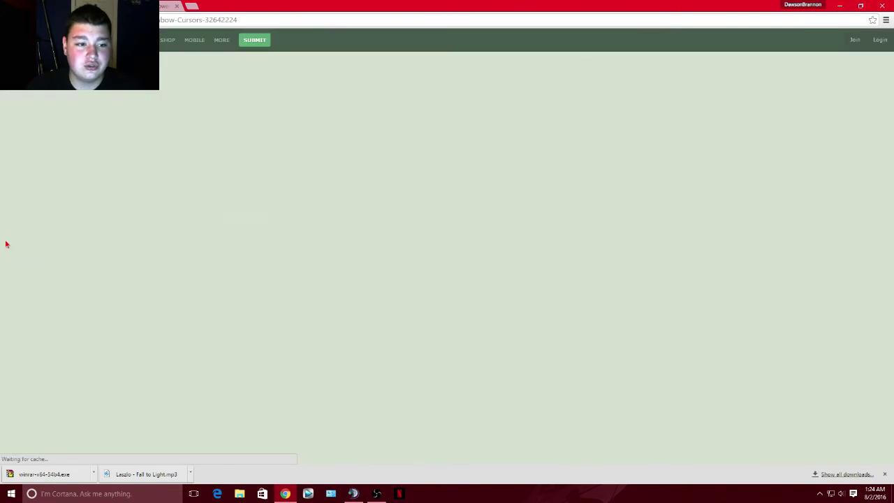
scroll(360, 155, down, 1)
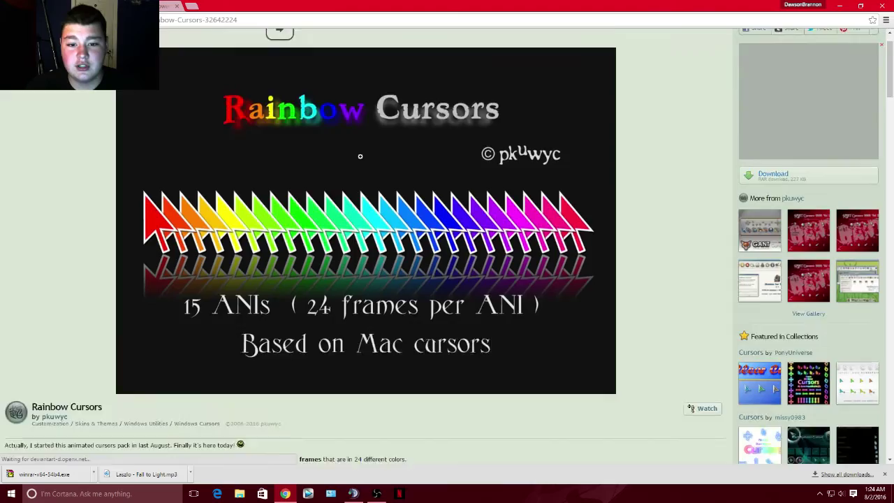
scroll(360, 156, down, 5)
scroll(474, 164, down, 10)
scroll(474, 164, down, 5)
scroll(474, 163, up, 6)
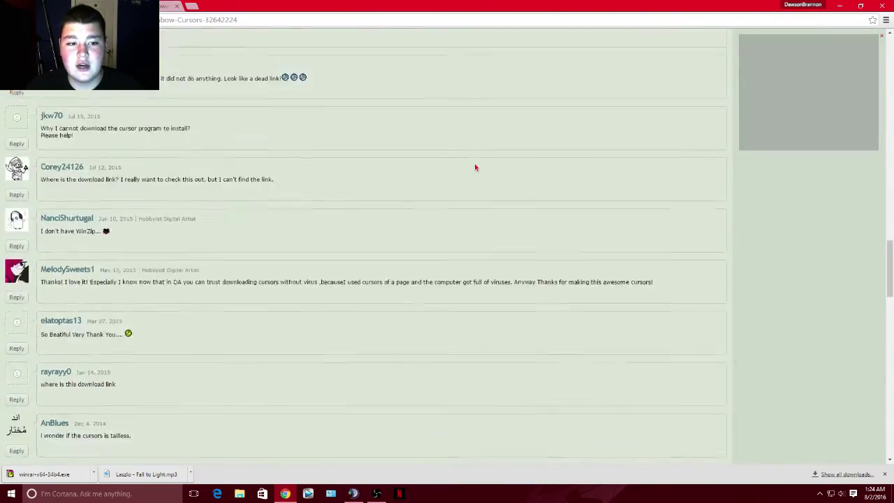
scroll(475, 168, up, 4)
scroll(475, 167, up, 5)
scroll(475, 167, up, 5)
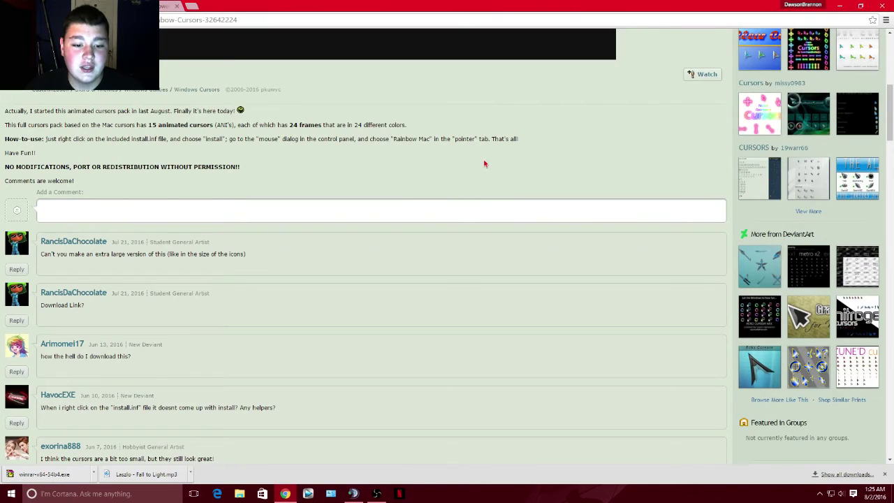
scroll(481, 164, down, 2)
scroll(482, 165, down, 1)
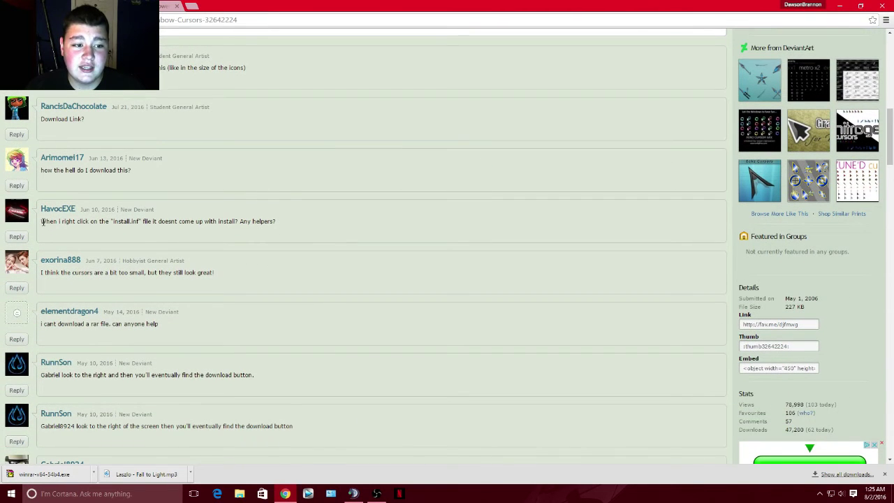
Highlight a comment line, clear the highlight, and return to the preview image.
drag(41, 222, 274, 225)
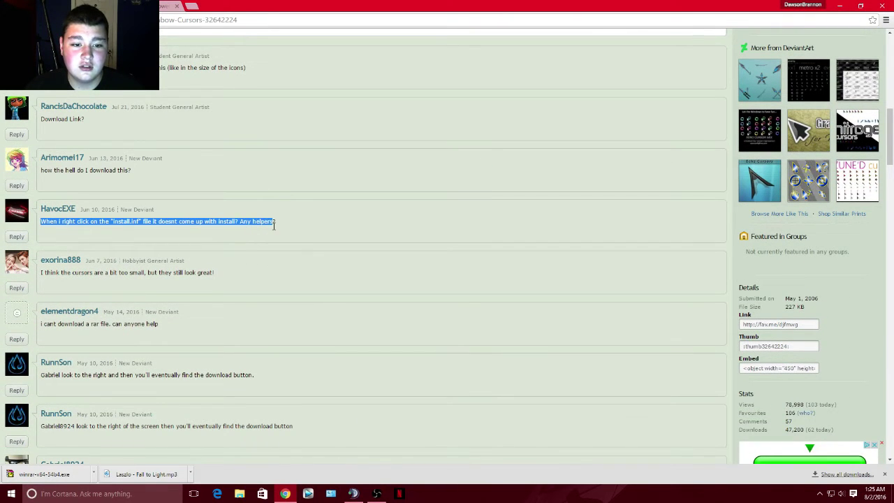
scroll(335, 193, up, 4)
scroll(335, 193, up, 1)
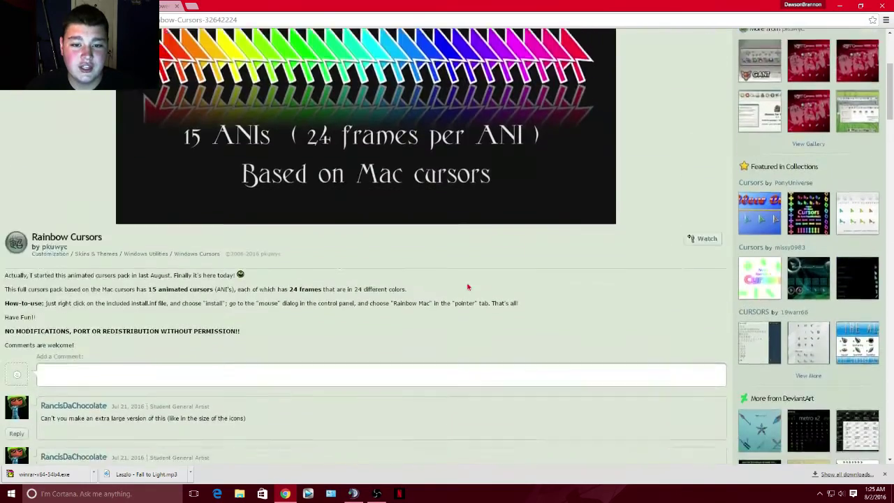
scroll(95, 298, down, 4)
scroll(95, 297, up, 5)
click(184, 280)
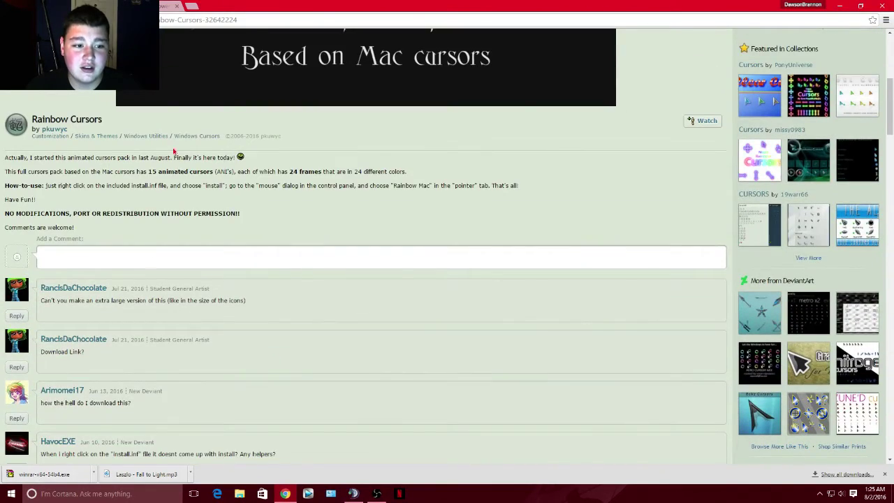
scroll(537, 321, up, 4)
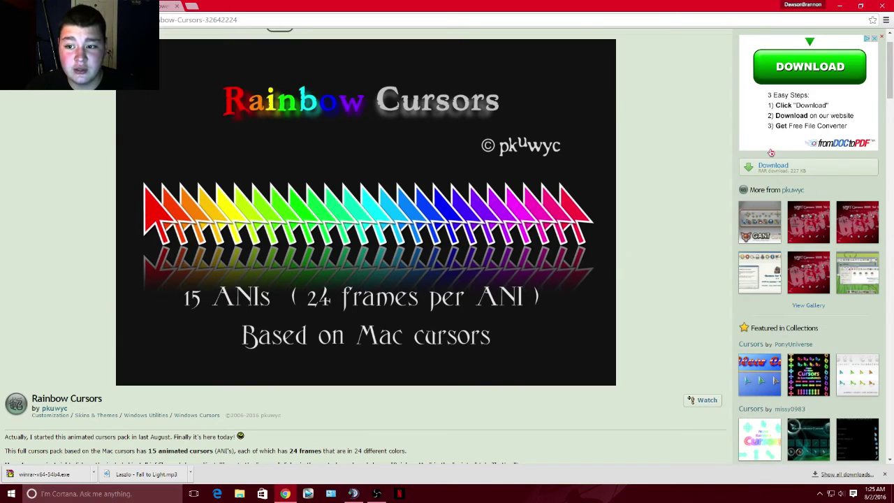
Download the Rainbow Cursors .rar archive using the DeviantArt sidebar Download button.
click(789, 167)
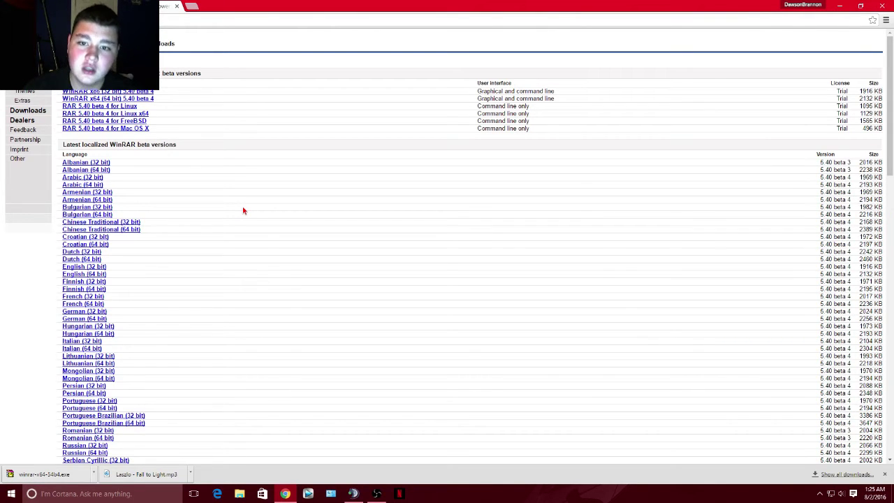
scroll(234, 207, down, 5)
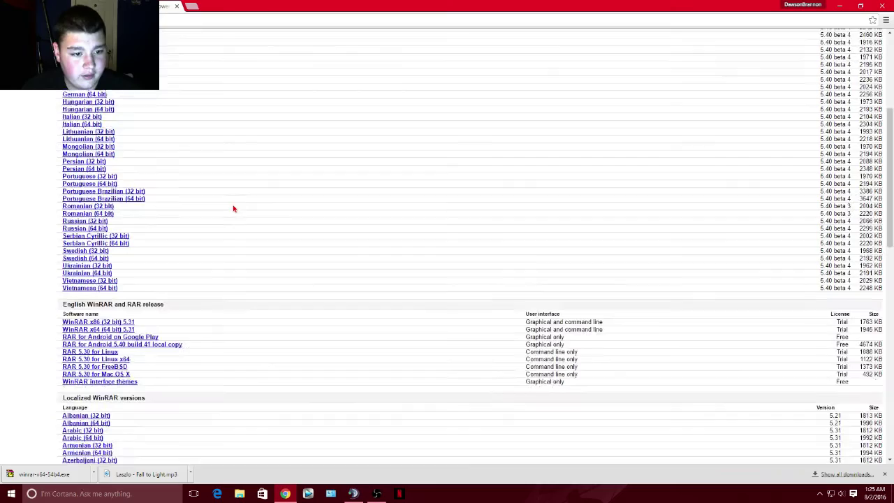
scroll(234, 207, down, 3)
scroll(234, 206, down, 5)
scroll(235, 204, down, 2)
scroll(236, 203, up, 2)
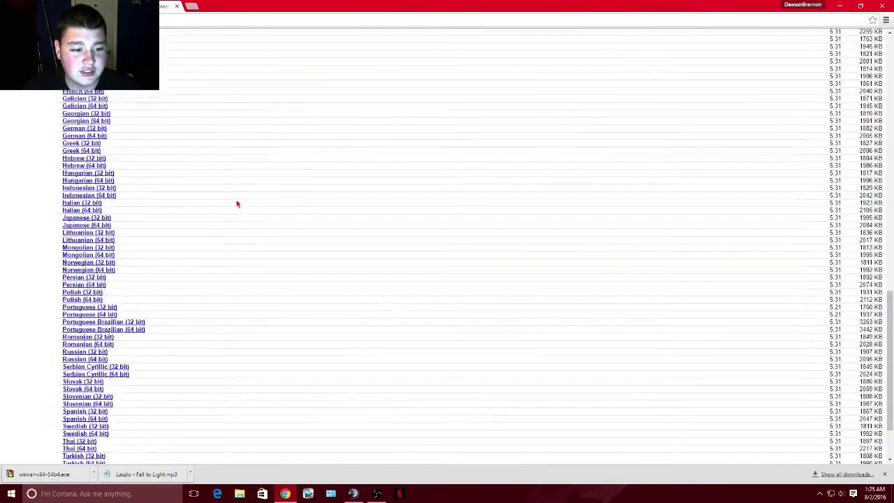
scroll(237, 203, up, 10)
scroll(239, 201, up, 4)
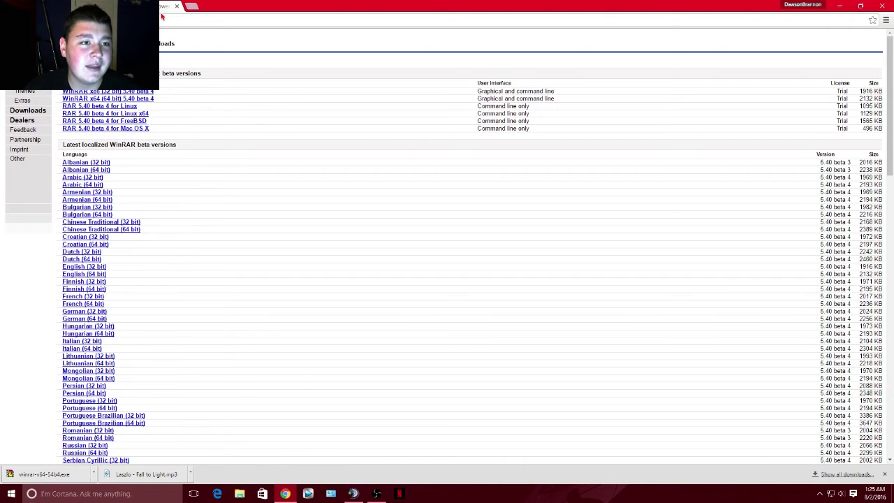
key(ctrl+Tab)
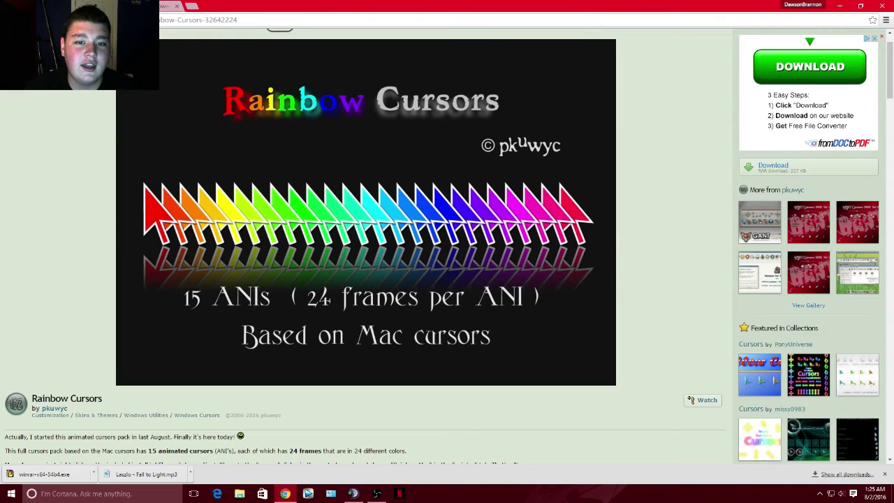
click(784, 166)
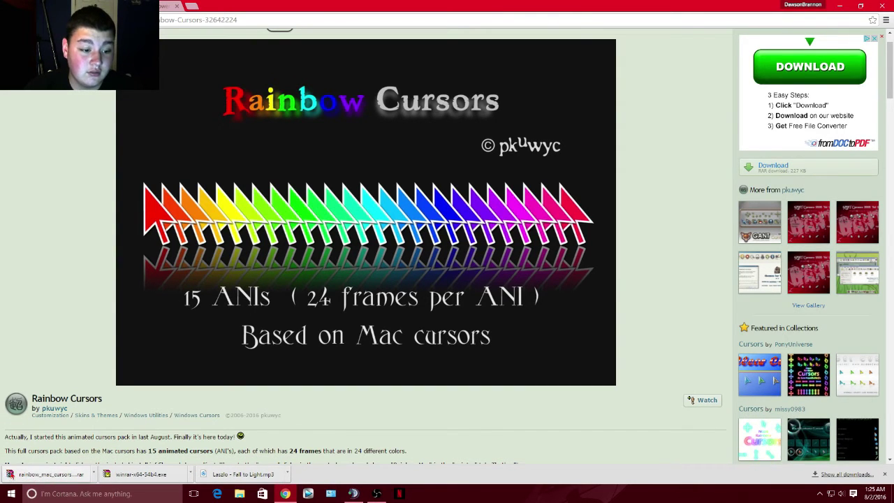
Open the downloaded .rar in WinRAR and read readme_English.txt's how-to-use instructions.
click(11, 477)
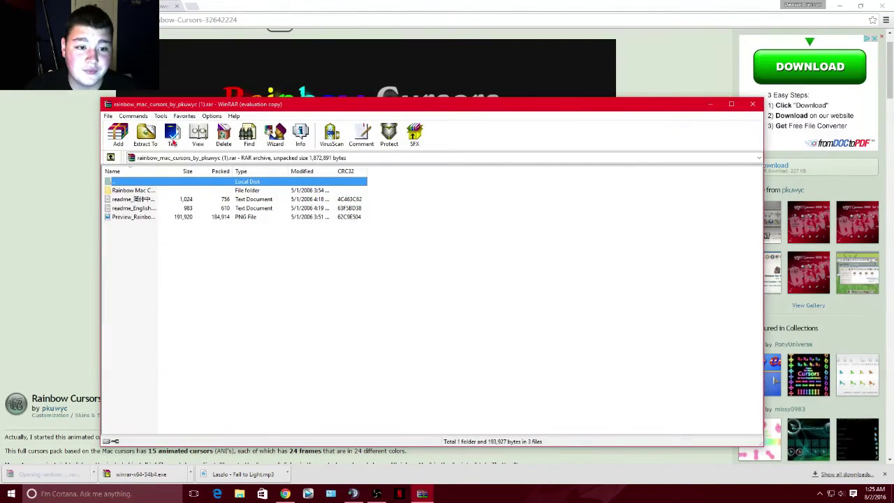
drag(239, 106, 248, 63)
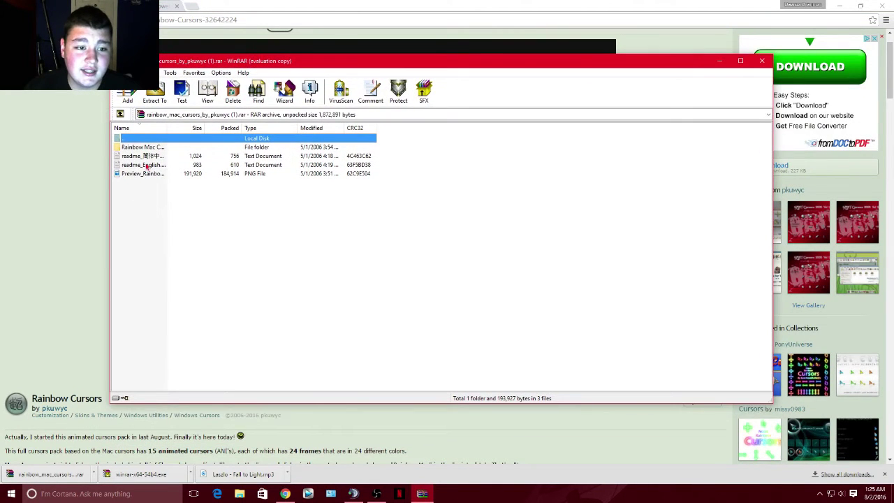
double_click(185, 166)
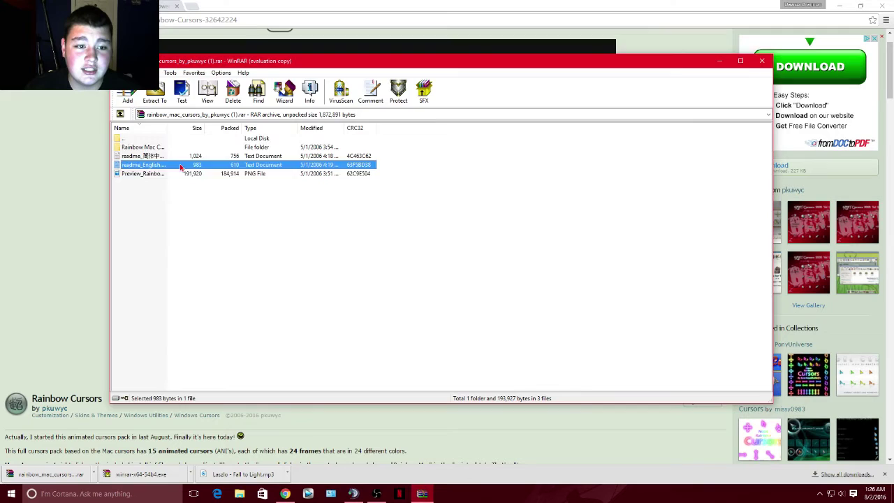
scroll(141, 300, right, 2)
scroll(182, 224, left, 3)
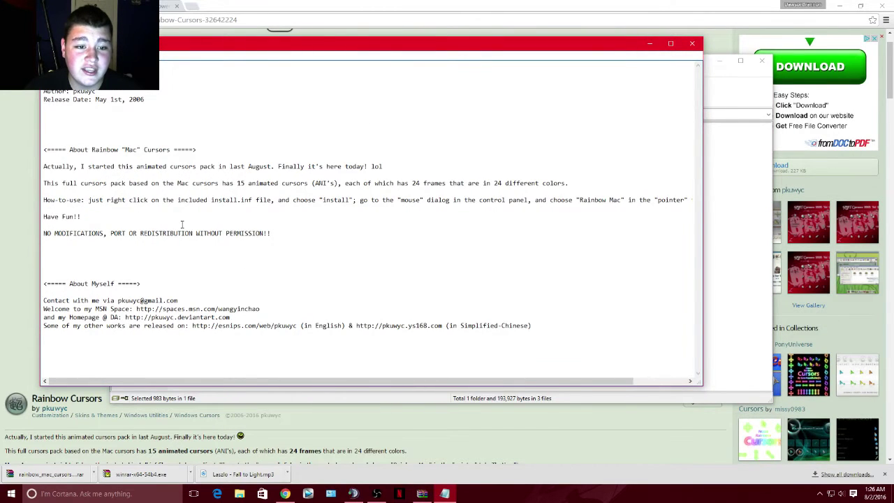
drag(87, 203, 298, 206)
click(442, 251)
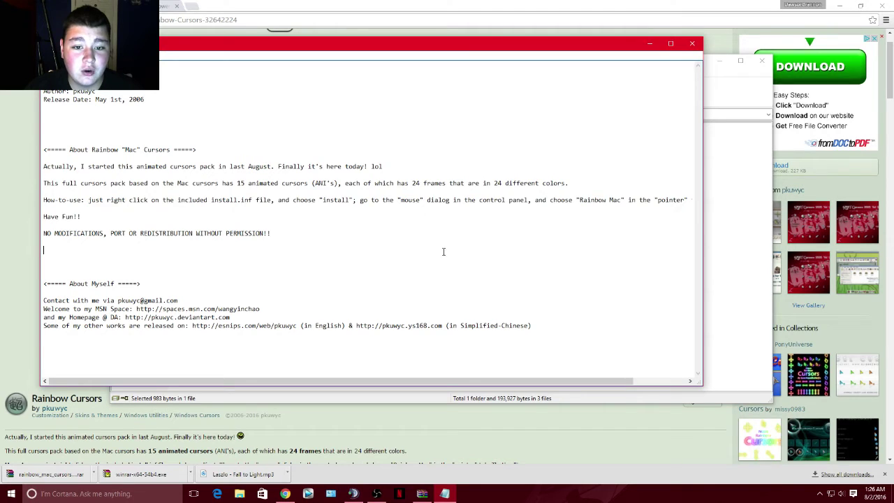
Close the readme, then view the Preview PNG and close the image viewer.
click(667, 34)
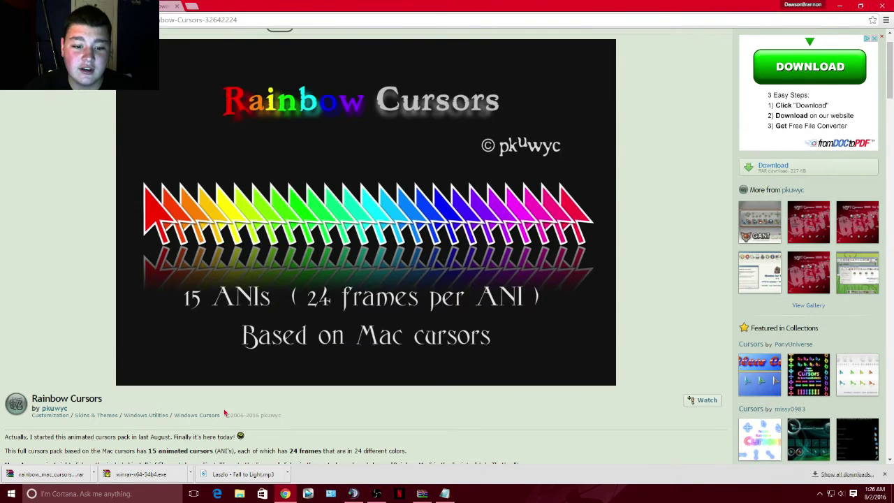
right_click(445, 493)
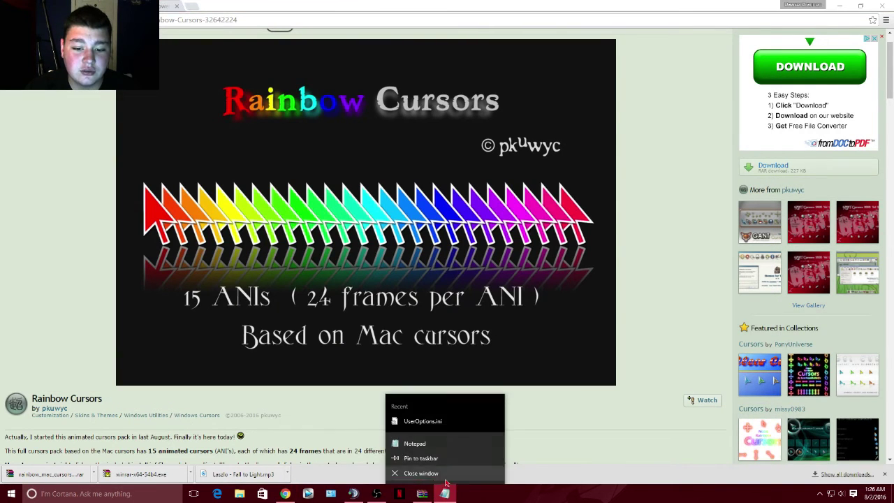
click(445, 475)
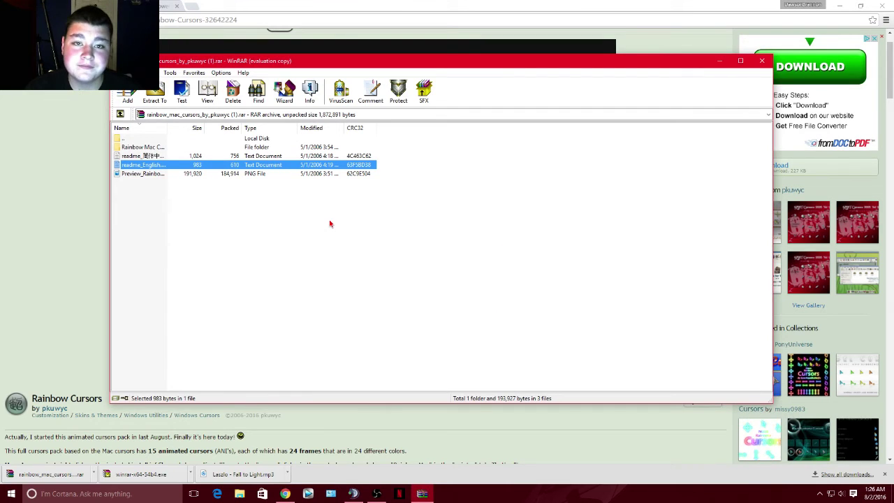
click(161, 209)
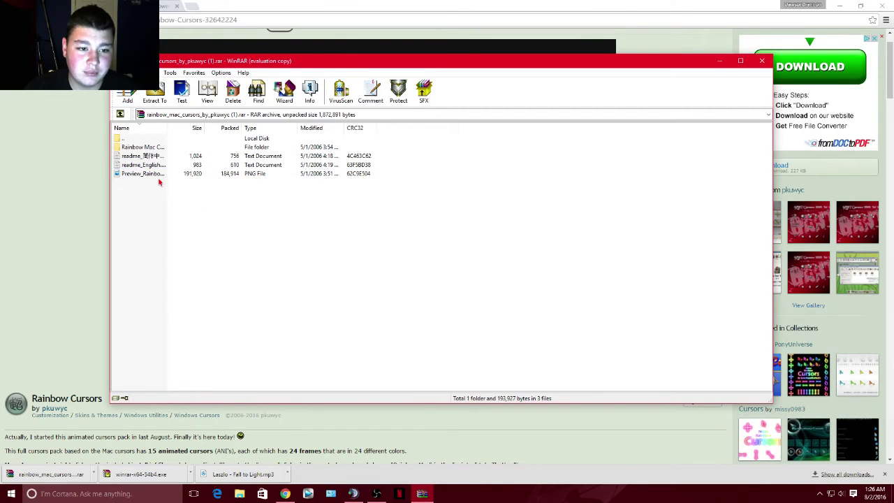
double_click(161, 175)
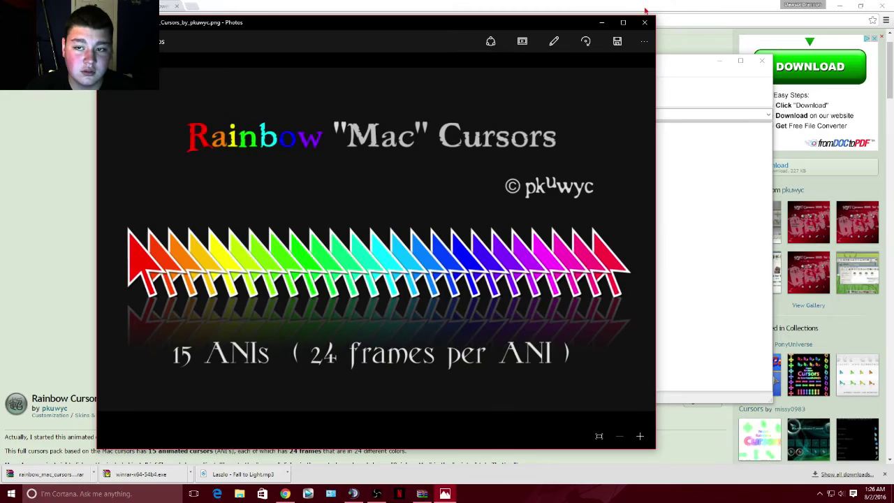
click(644, 22)
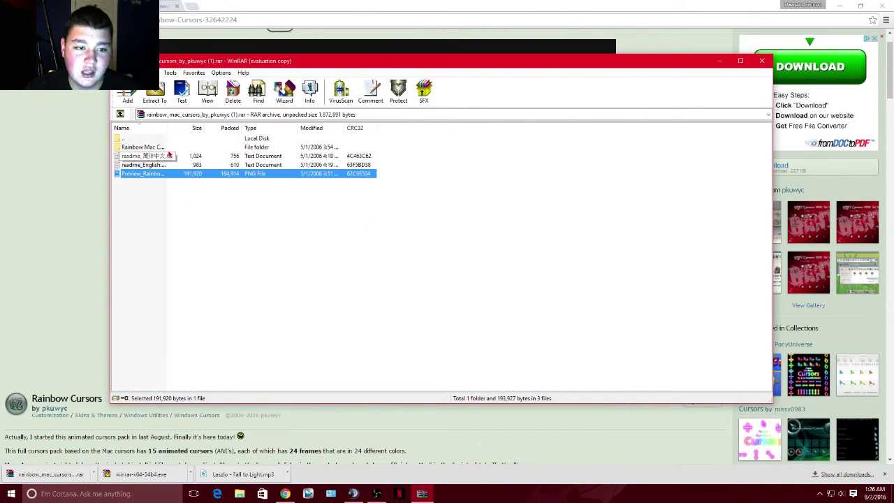
Enter the Rainbow Mac Cursors folder and select all sixteen cursor files for extraction.
double_click(166, 147)
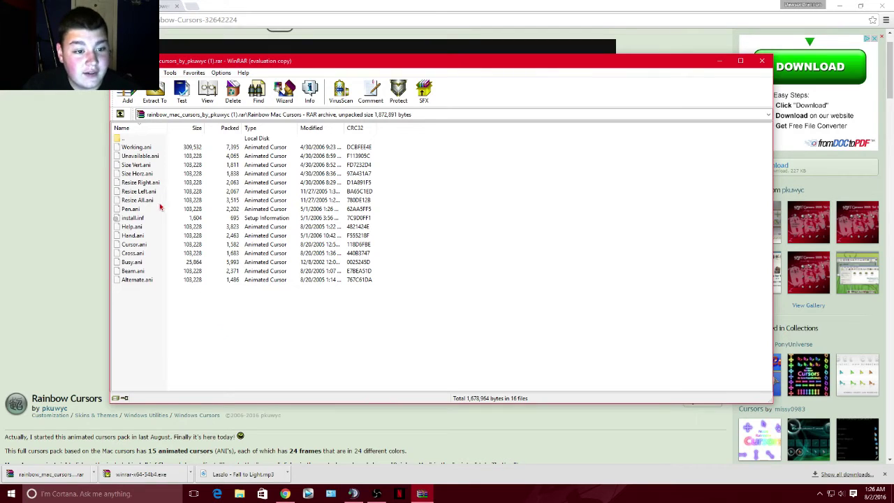
right_click(151, 224)
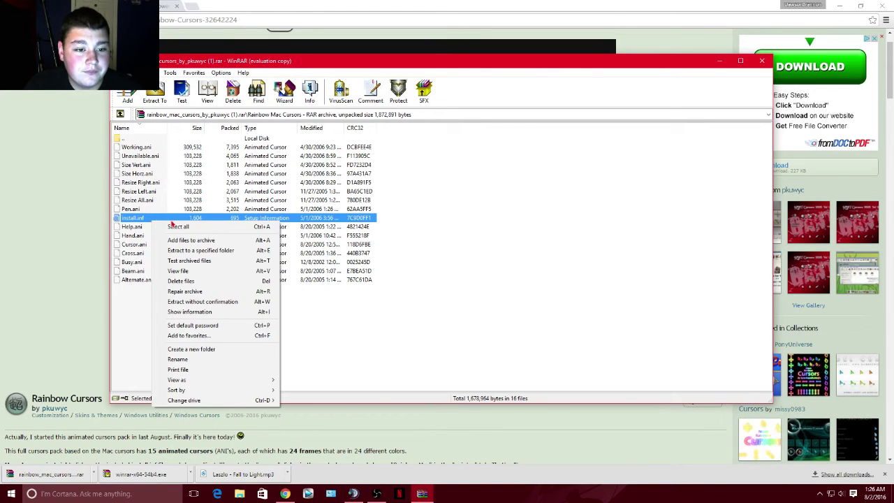
click(156, 269)
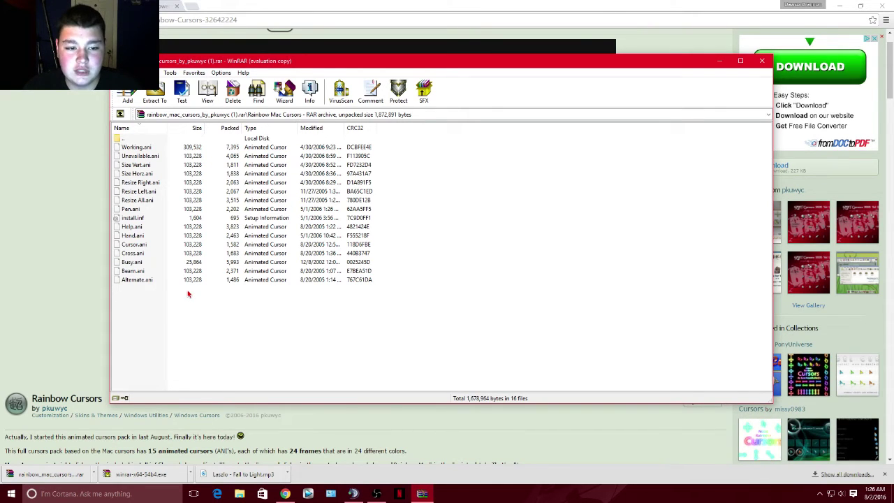
drag(188, 294, 245, 152)
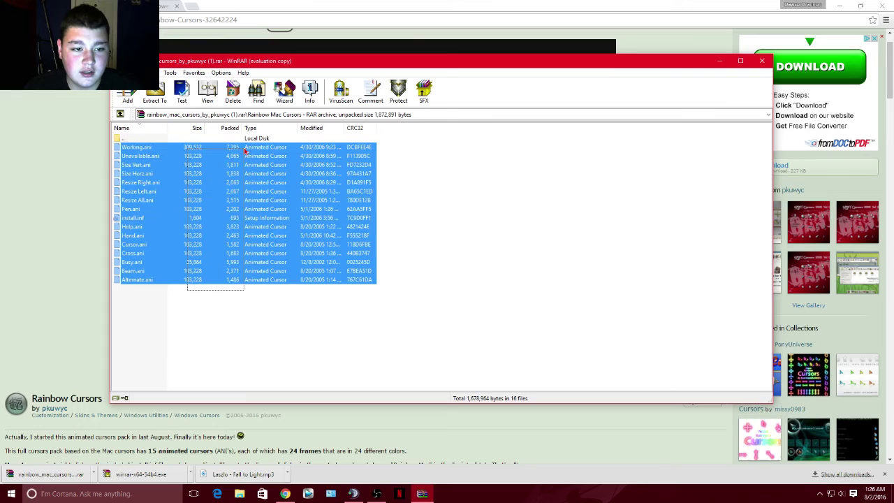
right_click(219, 192)
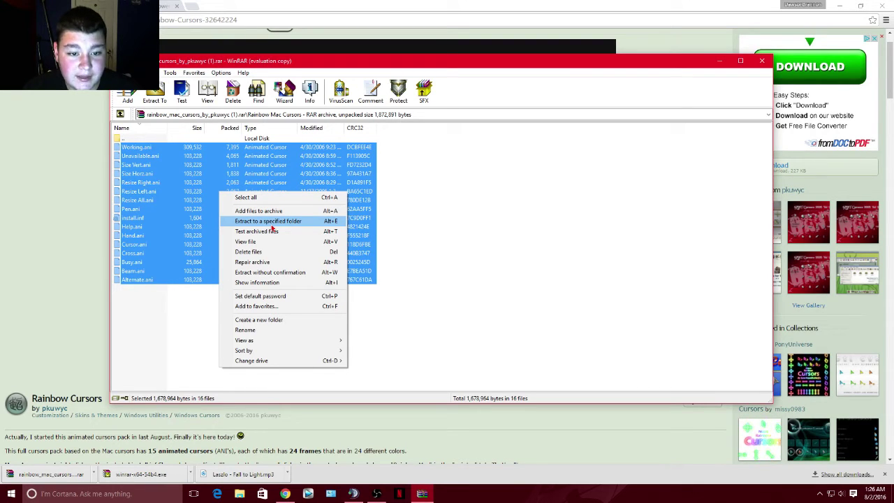
Extract the sixteen cursor files to the Documents folder and close WinRAR.
click(271, 224)
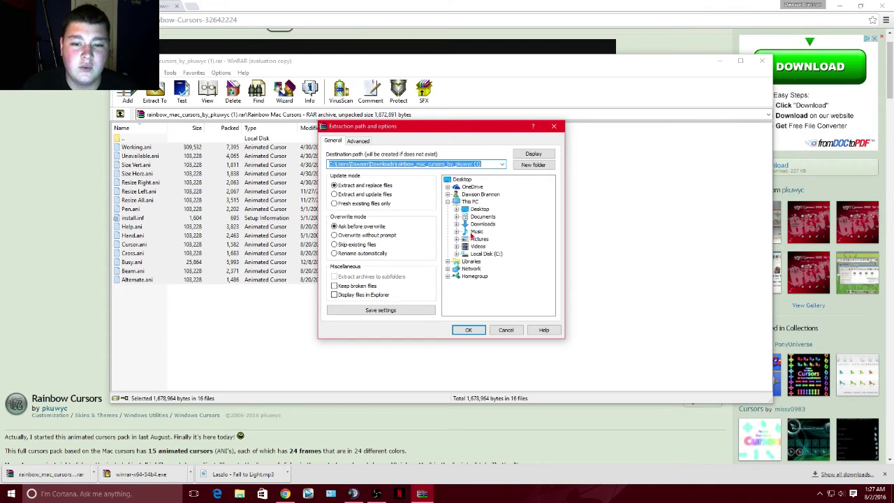
click(481, 217)
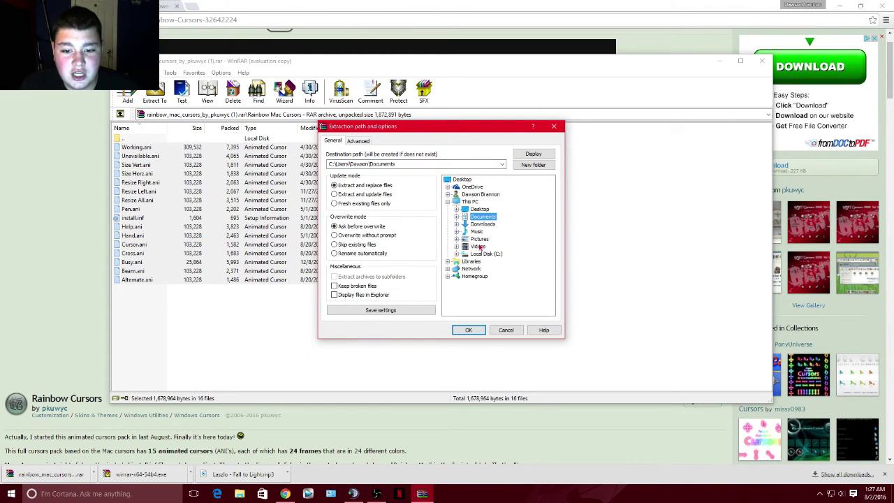
click(553, 127)
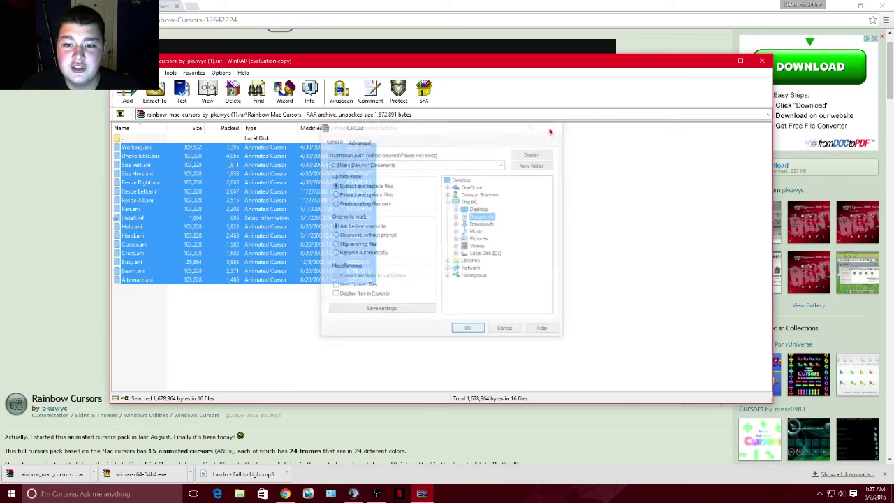
key(Escape)
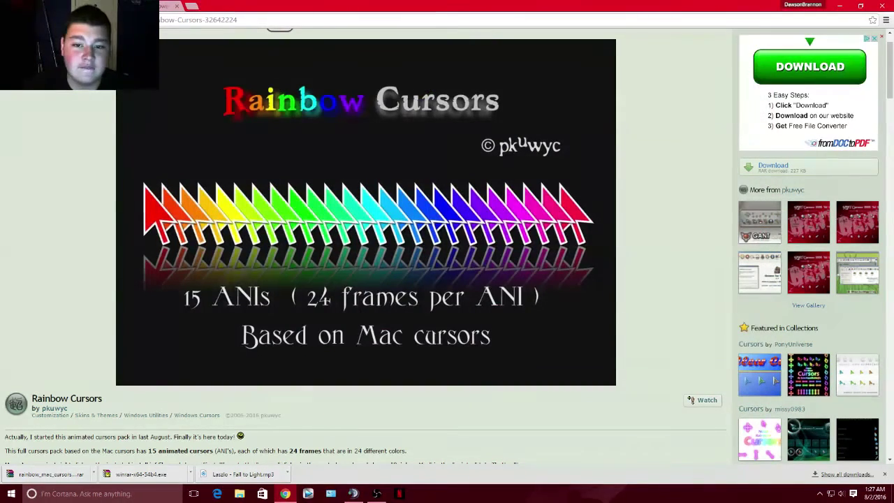
Minimize Chrome and search 'mouse' from the Start menu.
click(839, 5)
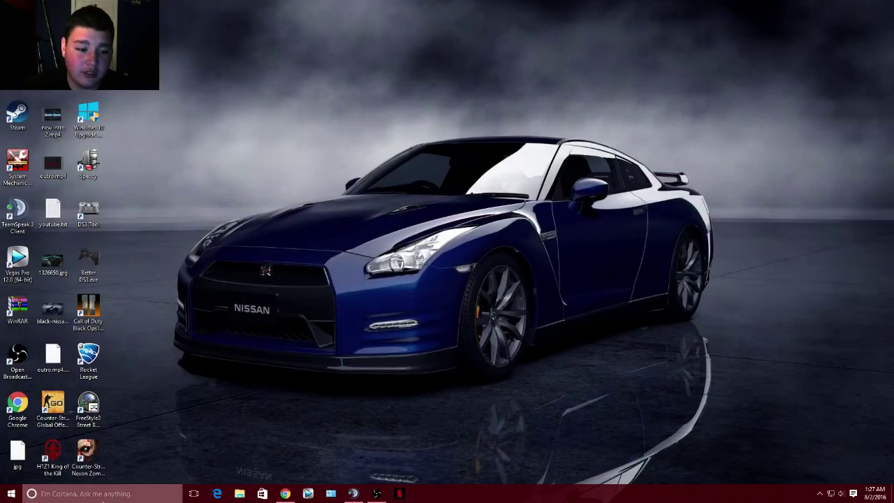
click(11, 493)
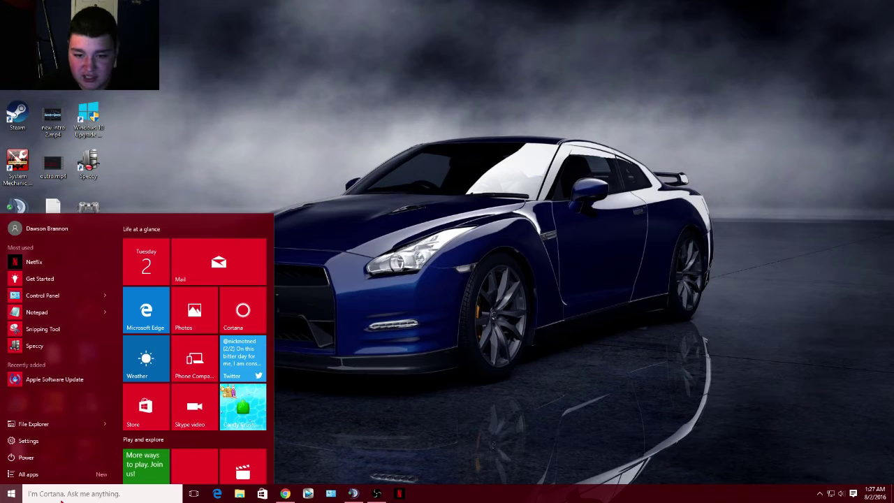
text(mouser)
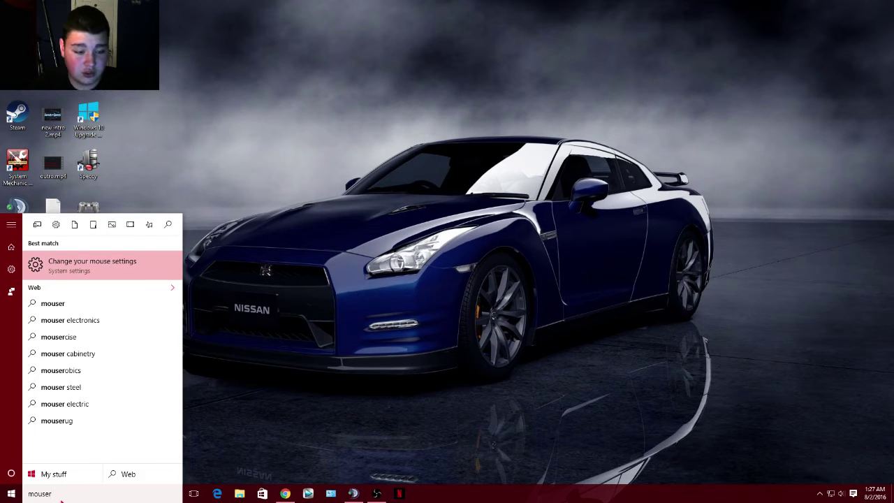
key(BackSpace)
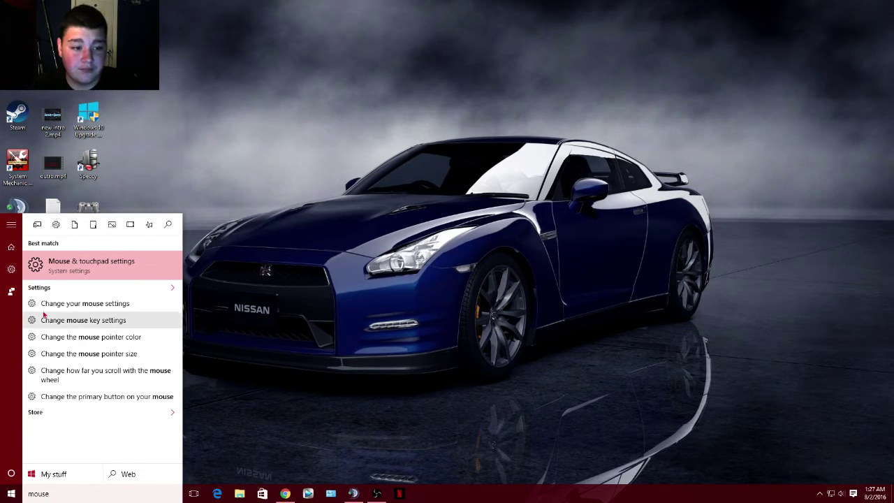
Open Additional mouse options and show Mouse Properties' Pointer Options.
click(90, 265)
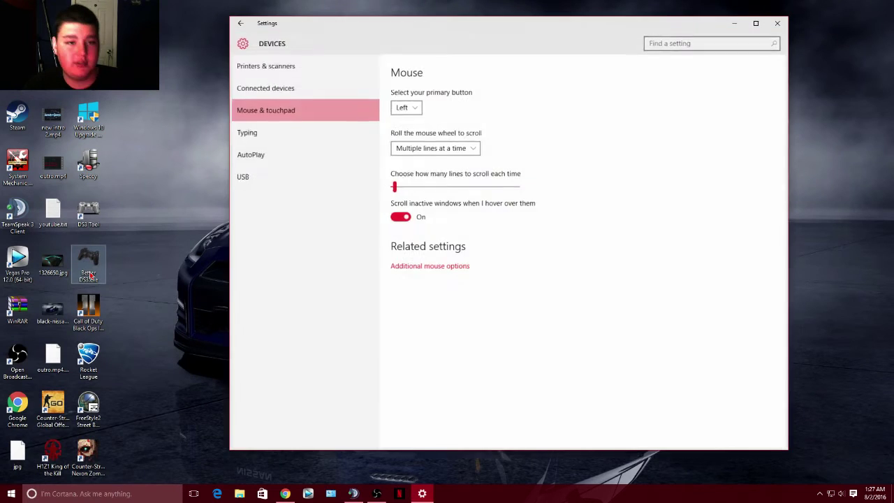
click(428, 268)
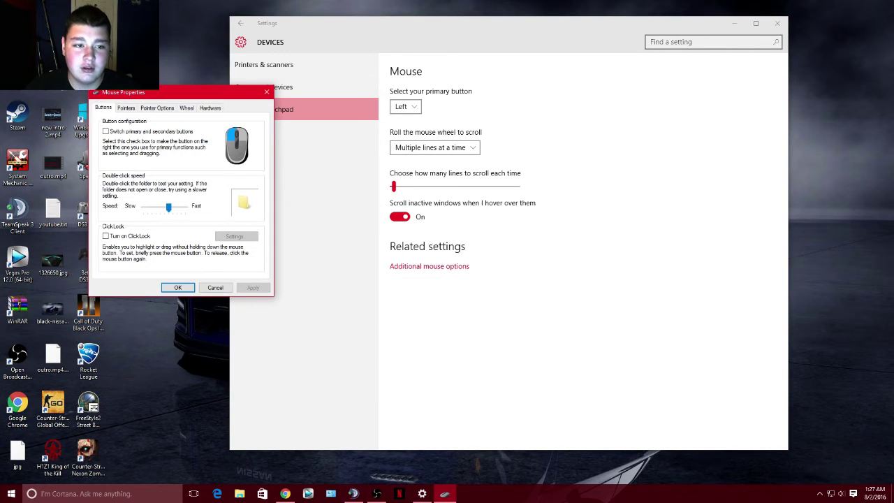
drag(130, 96, 387, 76)
click(410, 91)
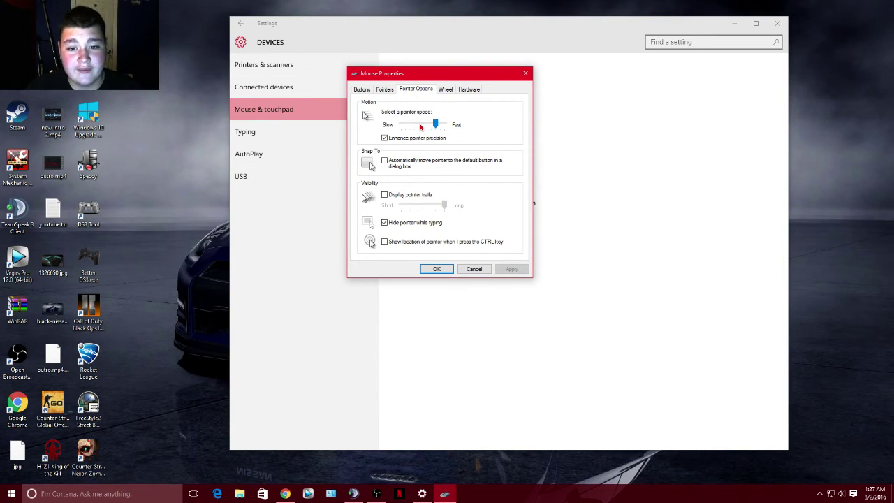
Turn Display pointer trails on, then off again.
click(384, 196)
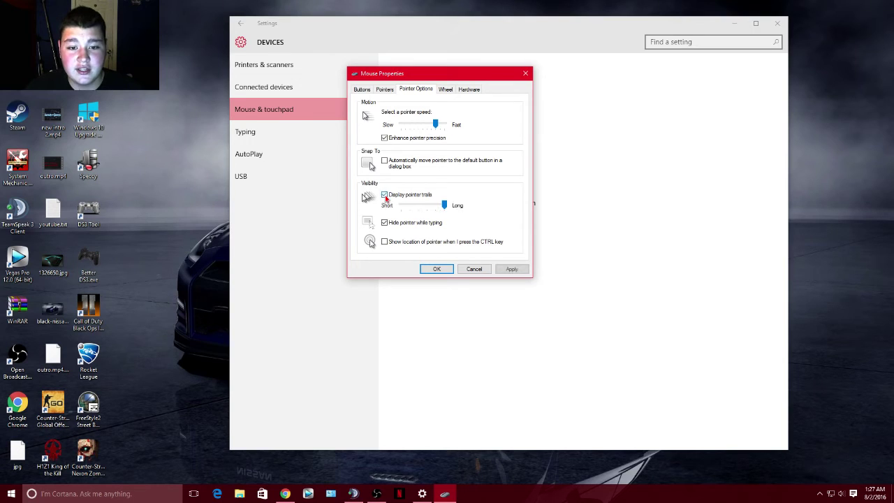
click(511, 268)
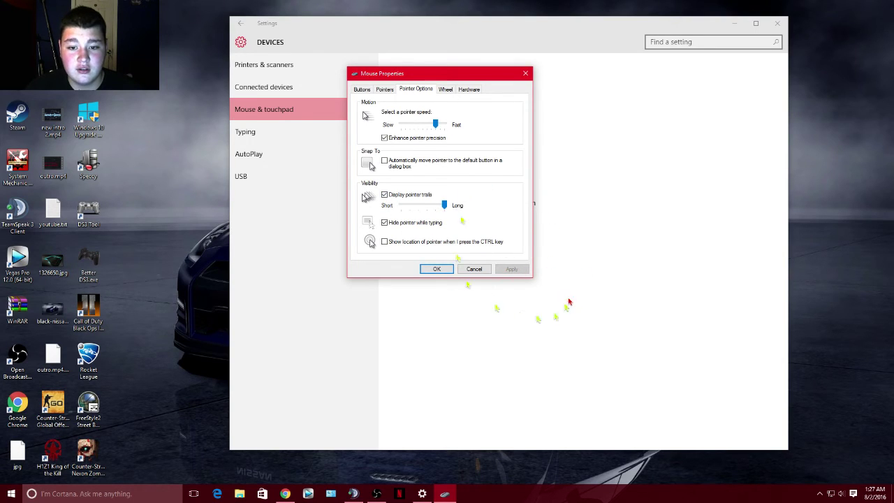
click(388, 196)
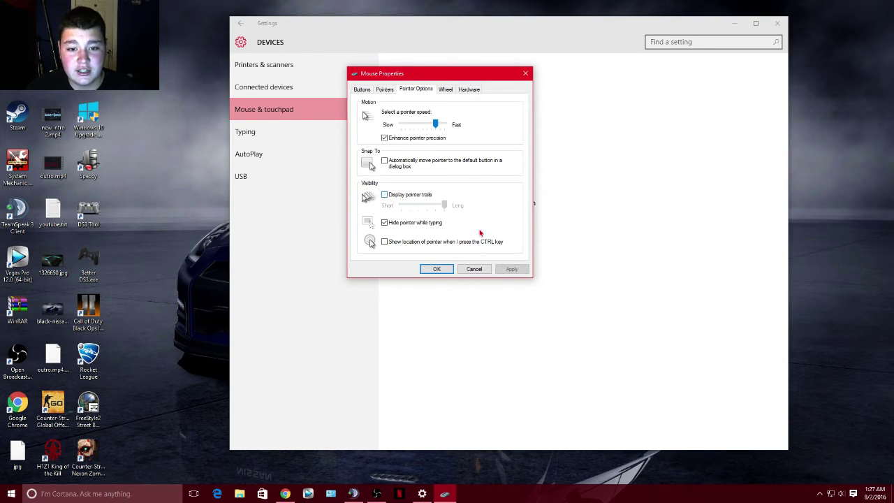
click(509, 269)
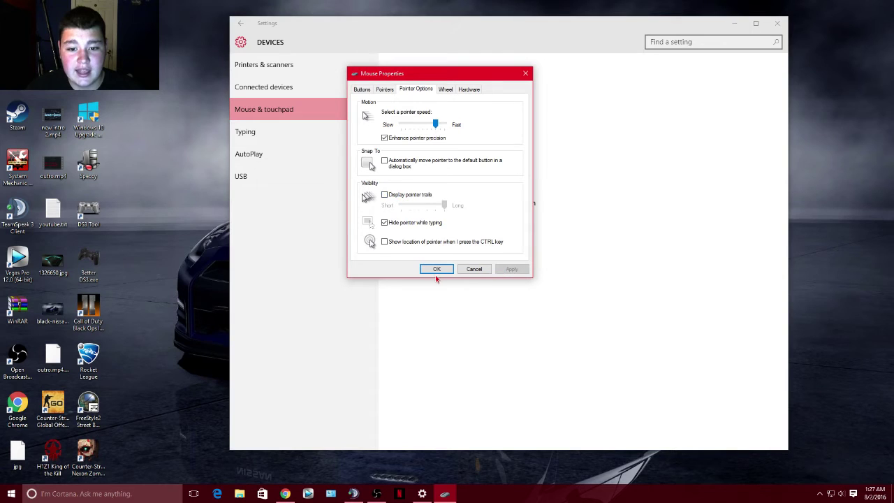
Show the Pointers list and scroll the Customize roles from Normal Select to Busy.
click(386, 88)
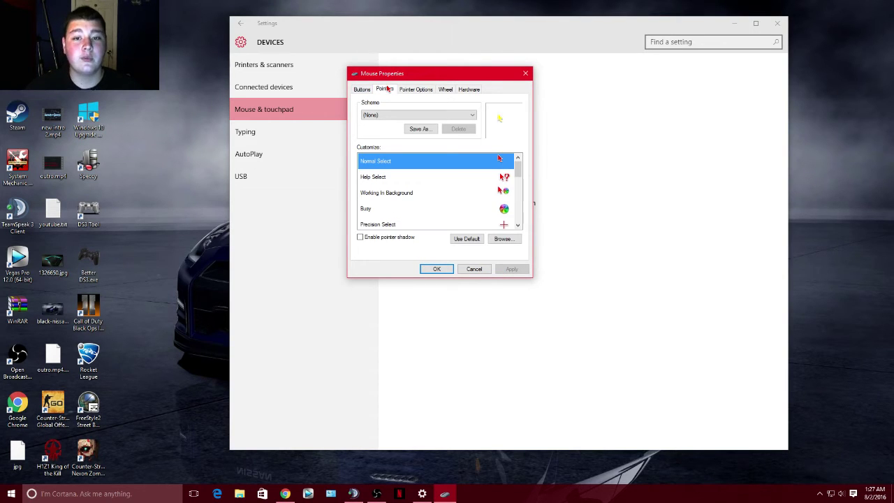
scroll(492, 213, down, 4)
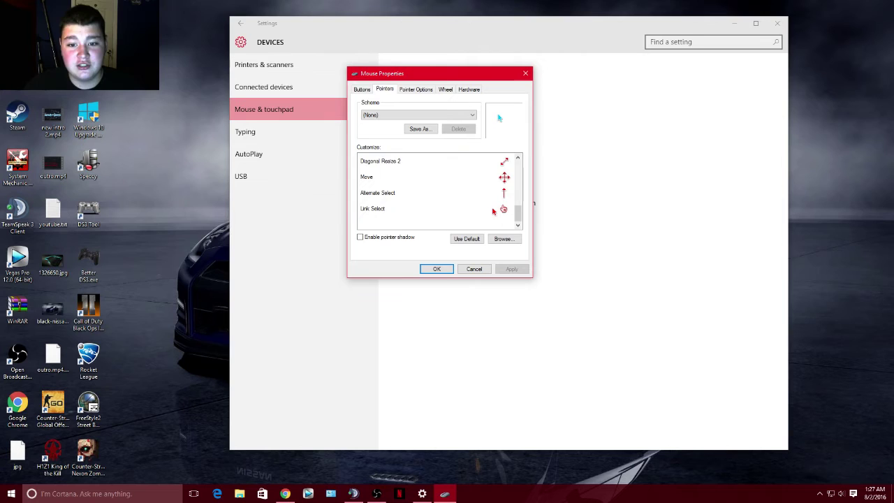
scroll(493, 207, up, 1)
scroll(496, 203, up, 3)
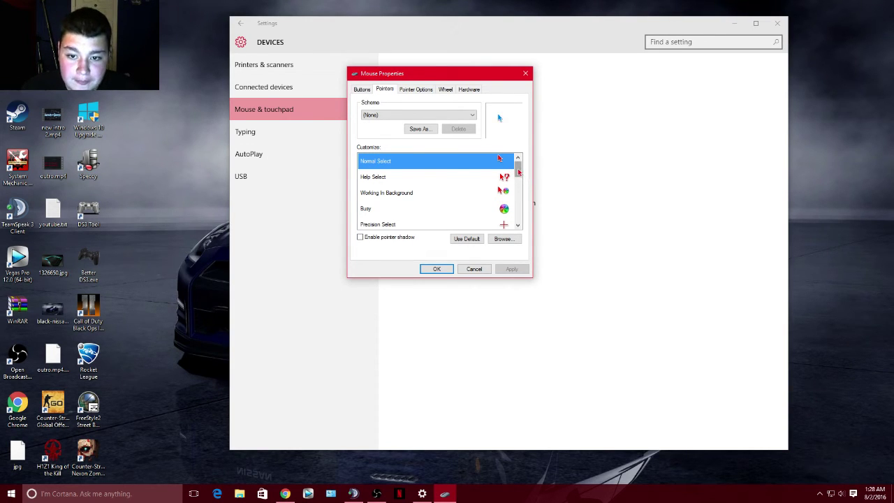
drag(519, 167, 518, 186)
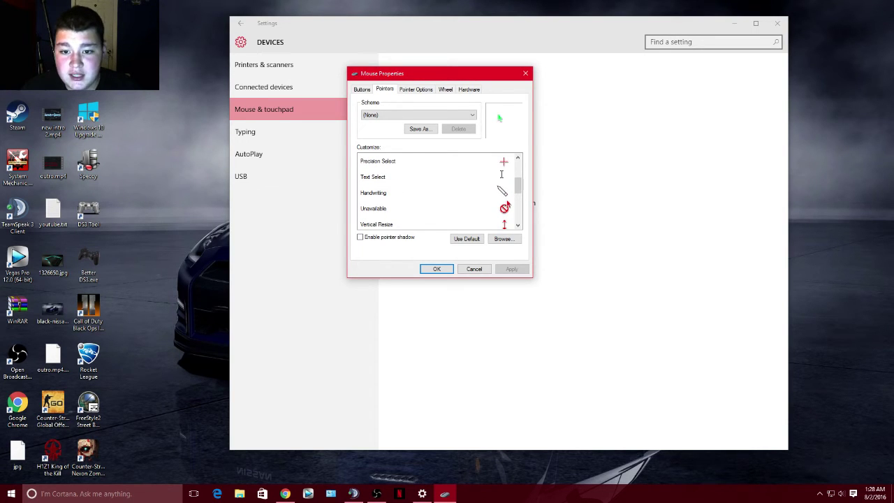
scroll(508, 204, up, 1)
scroll(507, 204, up, 1)
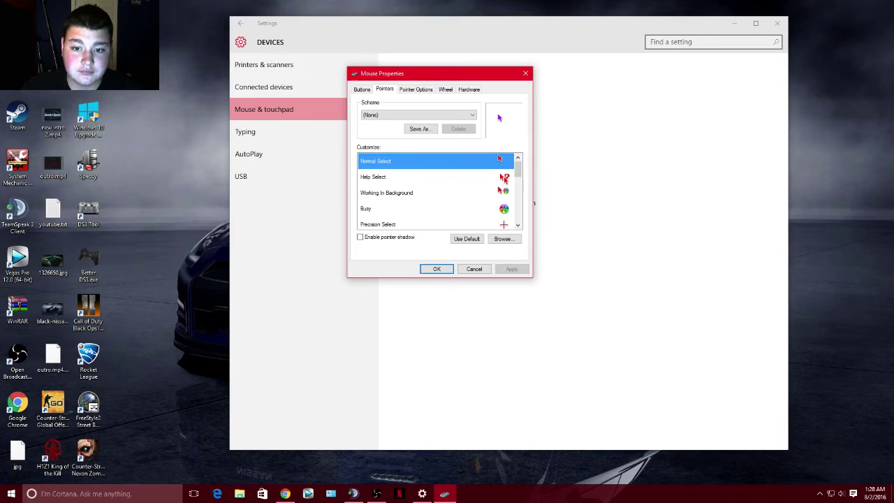
scroll(499, 158, down, 1)
scroll(499, 158, up, 1)
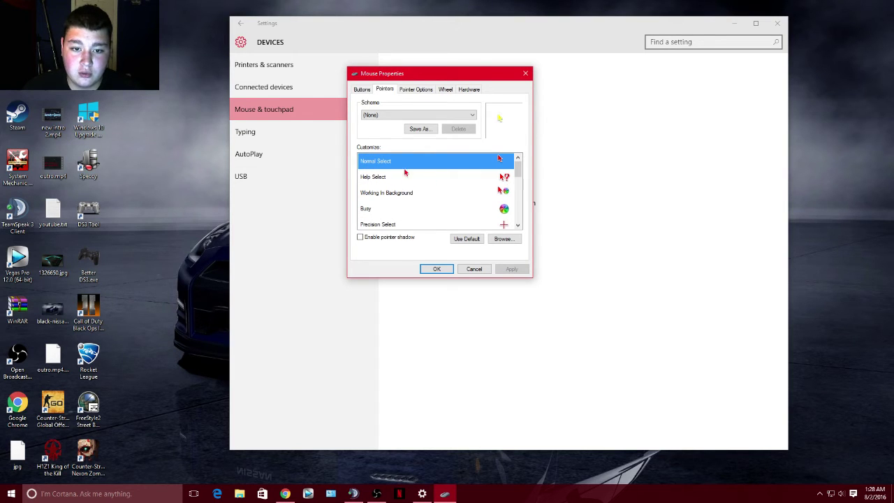
Browse for a Normal Select cursor file and set the file filter to show all files.
click(504, 238)
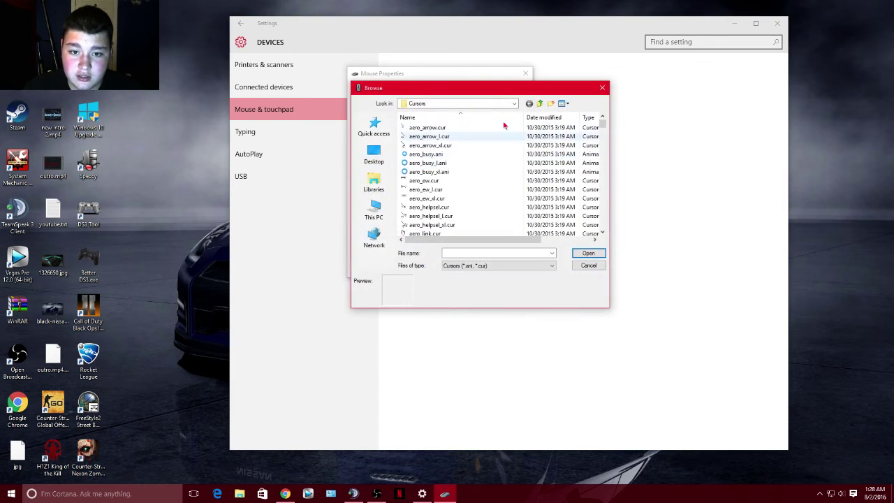
mouse_move(496, 88)
mouse_down()
mouse_move(729, 131)
mouse_move(677, 82)
mouse_up()
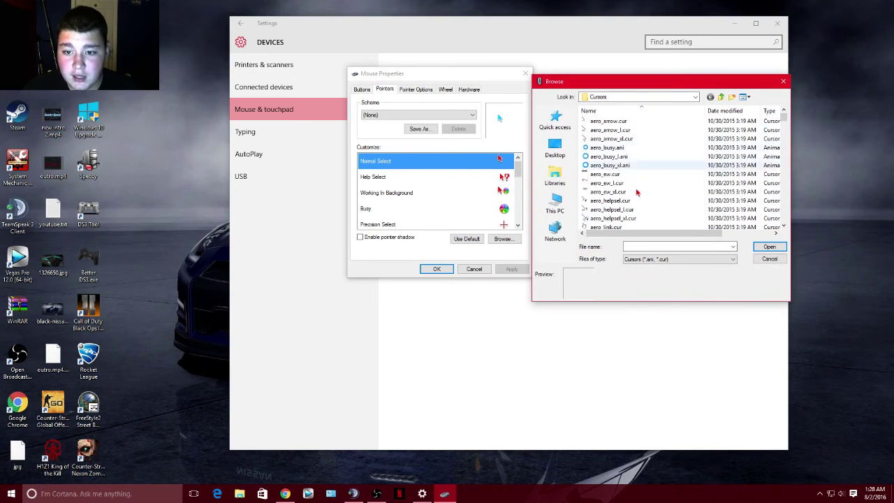
scroll(629, 184, down, 5)
scroll(628, 184, down, 3)
scroll(629, 183, down, 3)
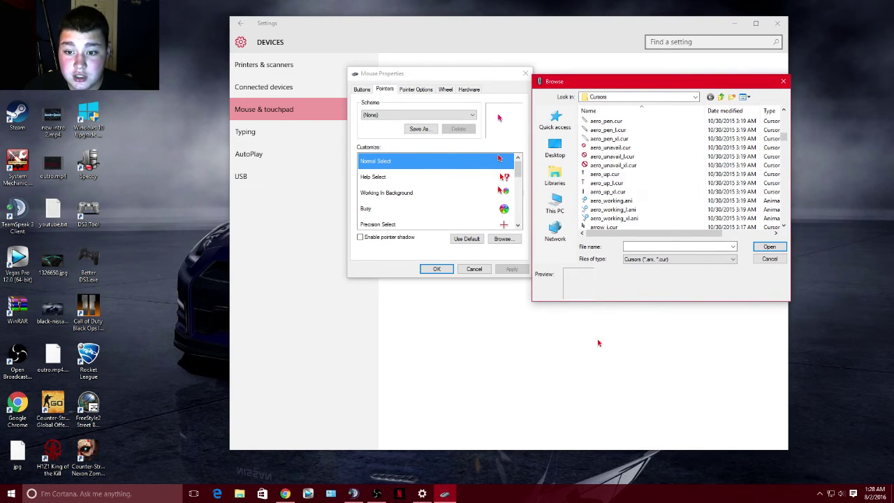
scroll(627, 139, down, 3)
scroll(627, 139, down, 3)
click(650, 260)
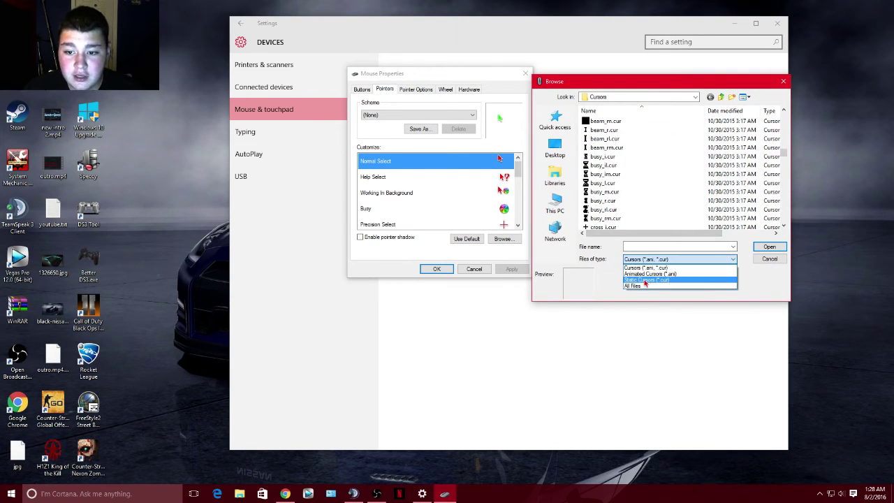
click(623, 285)
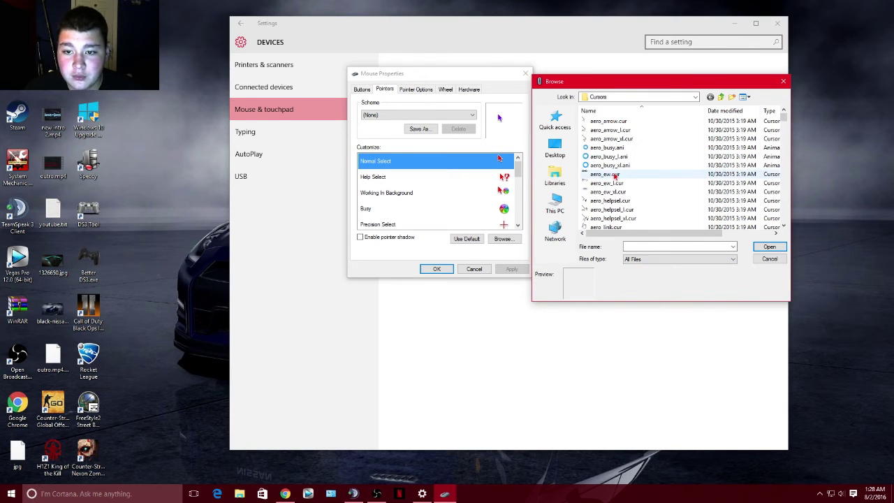
scroll(615, 176, down, 10)
scroll(614, 176, down, 9)
scroll(614, 176, down, 5)
scroll(614, 176, down, 5)
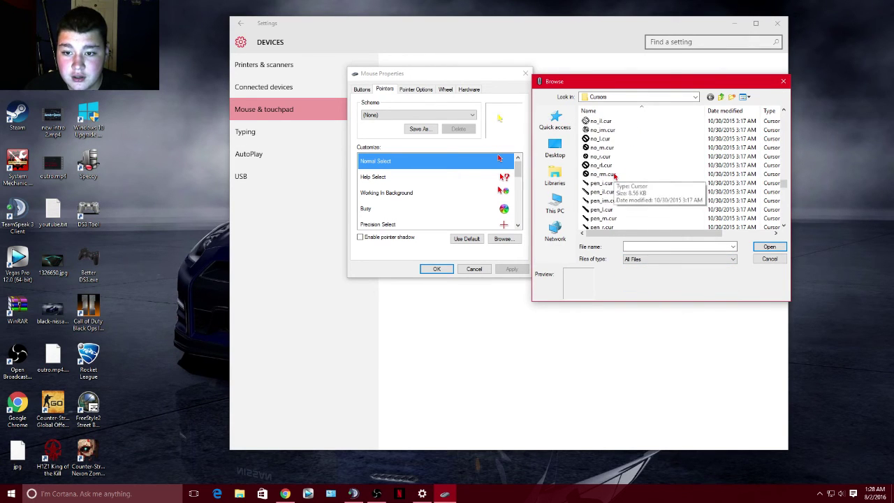
scroll(615, 176, down, 5)
scroll(614, 176, down, 5)
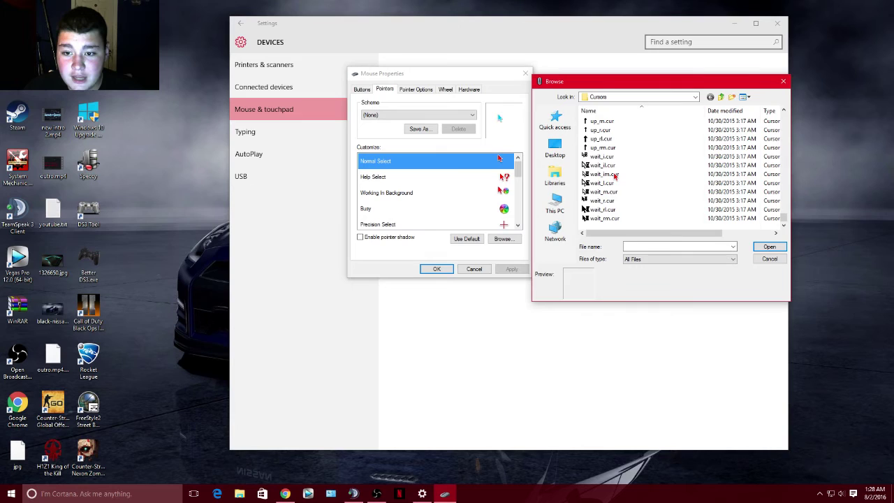
Navigate through This PC into Documents to view the extracted rainbow .ani files.
click(556, 204)
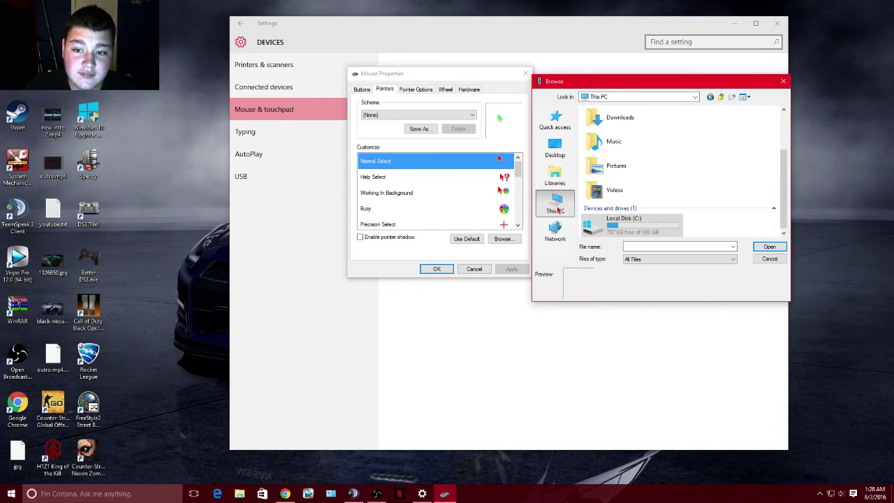
scroll(632, 208, up, 2)
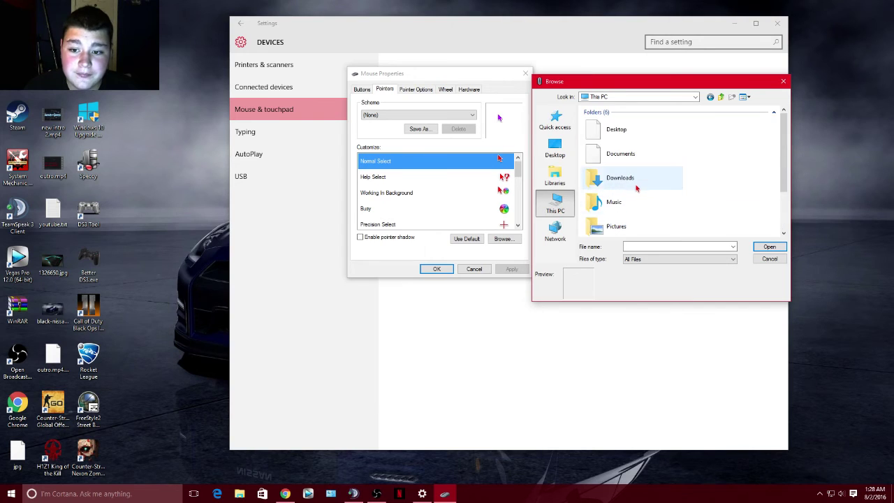
click(627, 159)
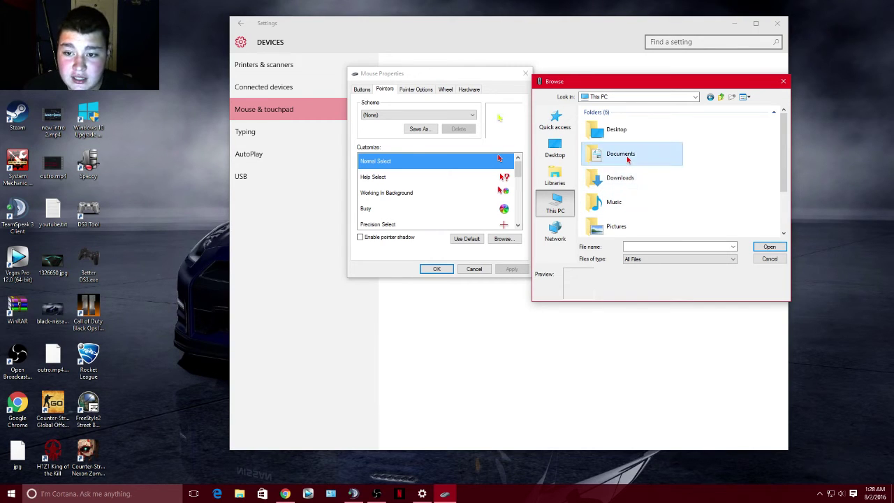
double_click(627, 159)
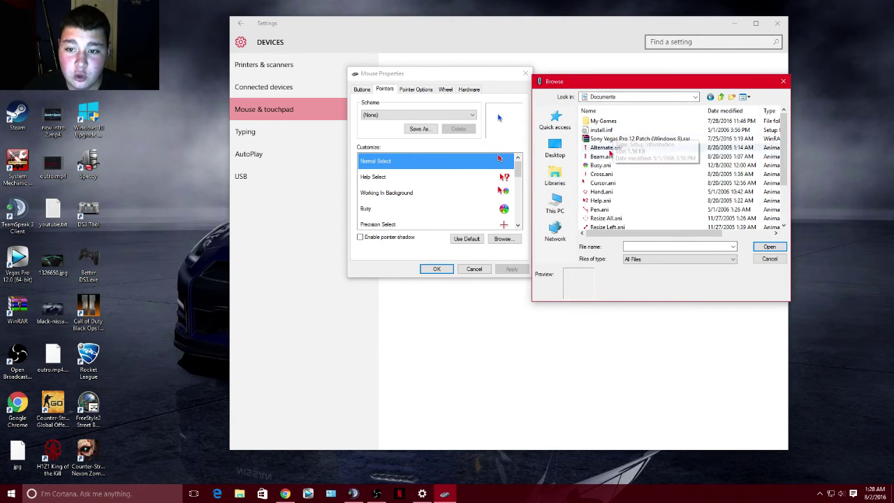
scroll(648, 160, down, 2)
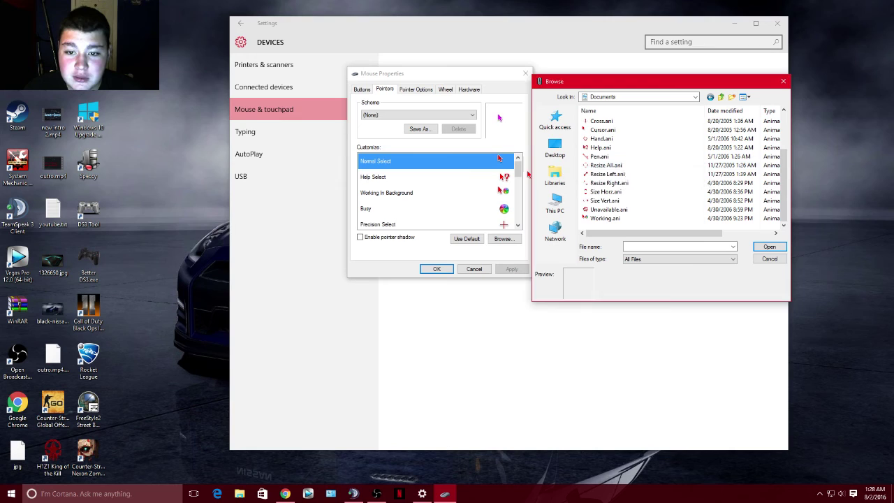
Assign the rainbow Pen.ani cursor from Documents to the Handwriting pointer.
key(Escape)
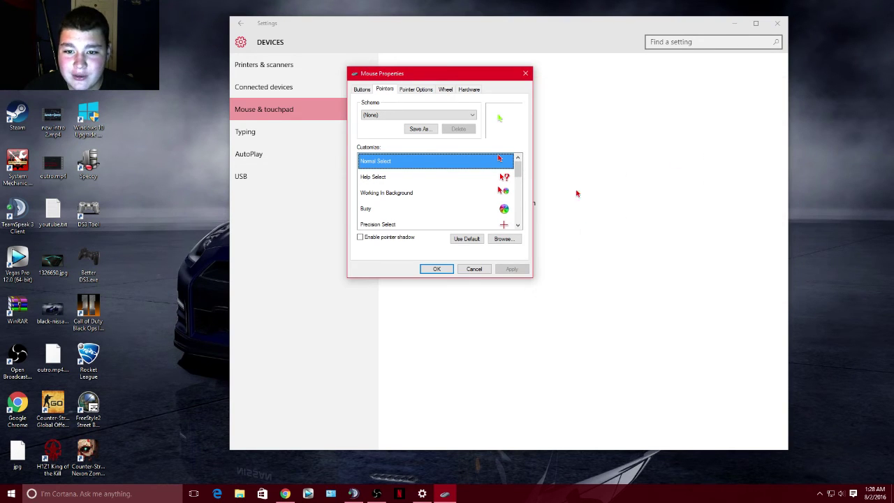
scroll(498, 158, down, 2)
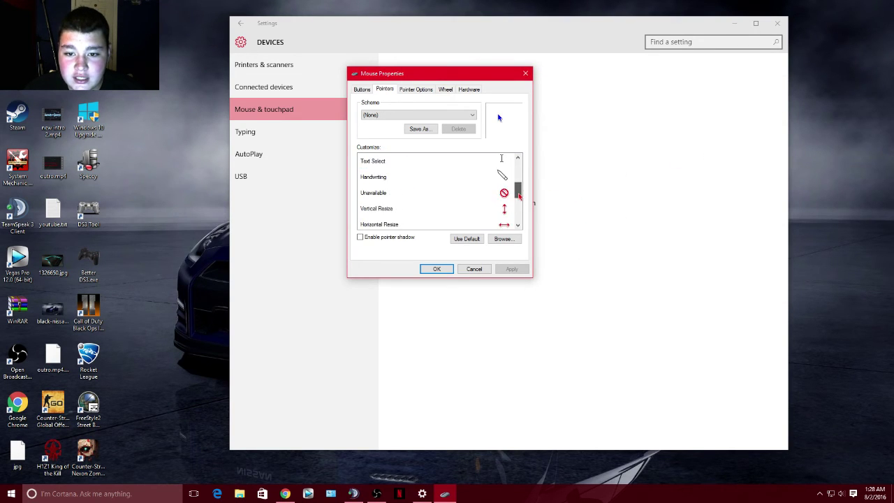
scroll(479, 193, up, 1)
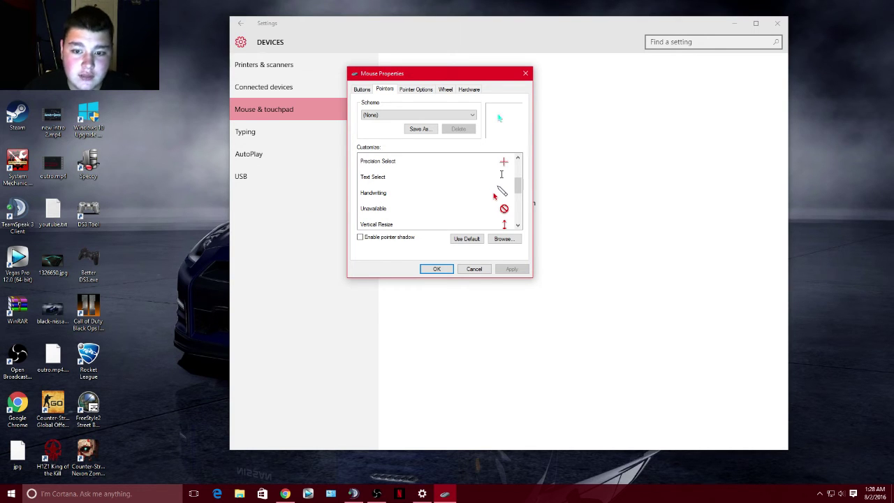
double_click(502, 194)
drag(452, 88, 644, 72)
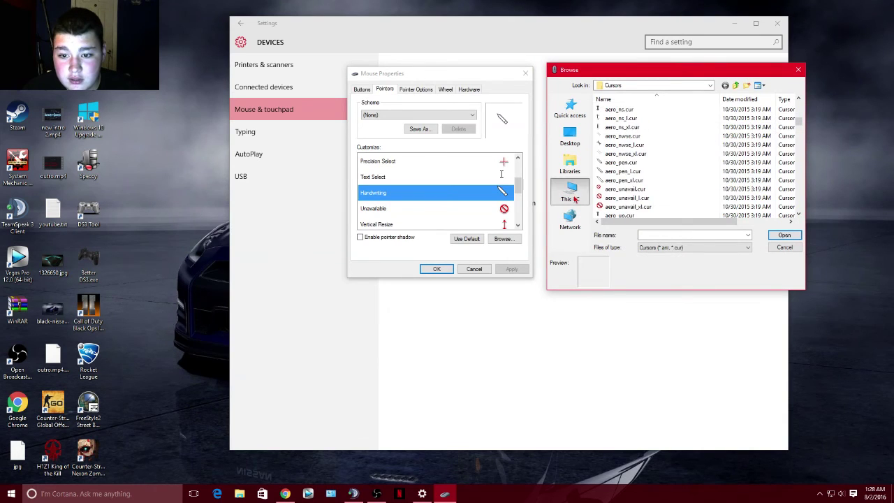
click(570, 192)
scroll(658, 175, up, 2)
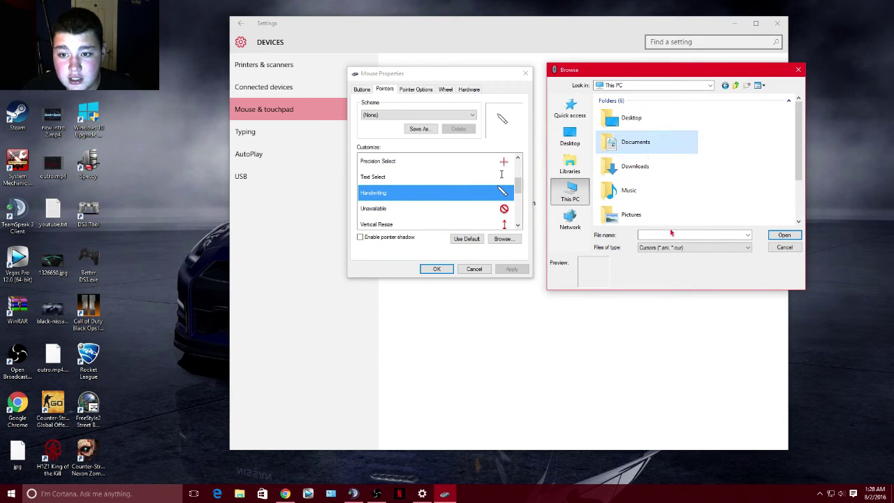
double_click(656, 141)
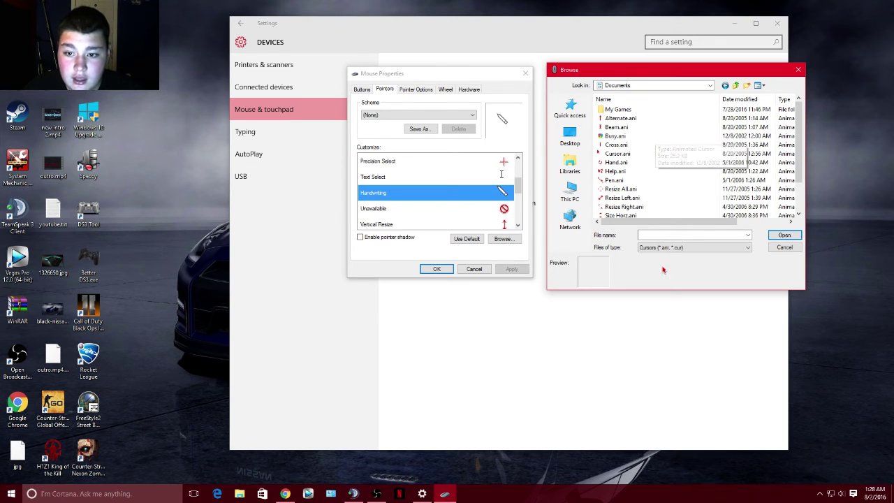
mouse_move(614, 180)
double_click(621, 186)
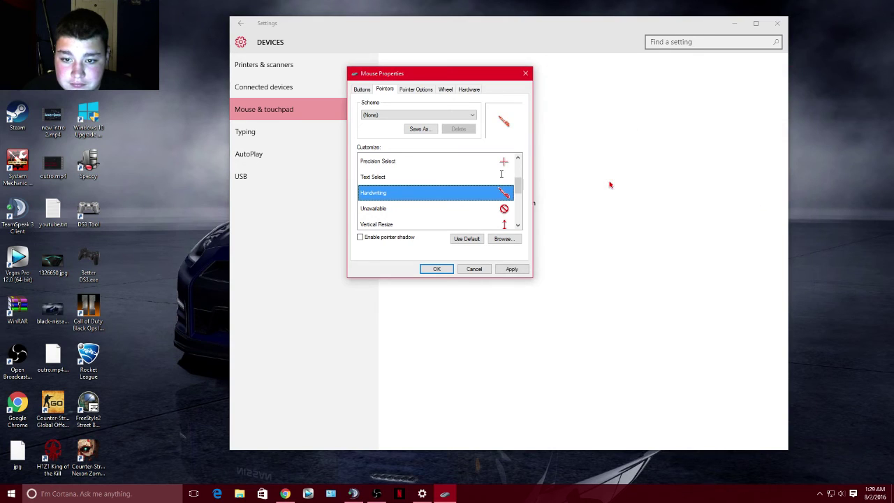
Assign the rainbow Beam.ani cursor to the Text Select pointer.
scroll(506, 179, up, 1)
scroll(506, 178, up, 1)
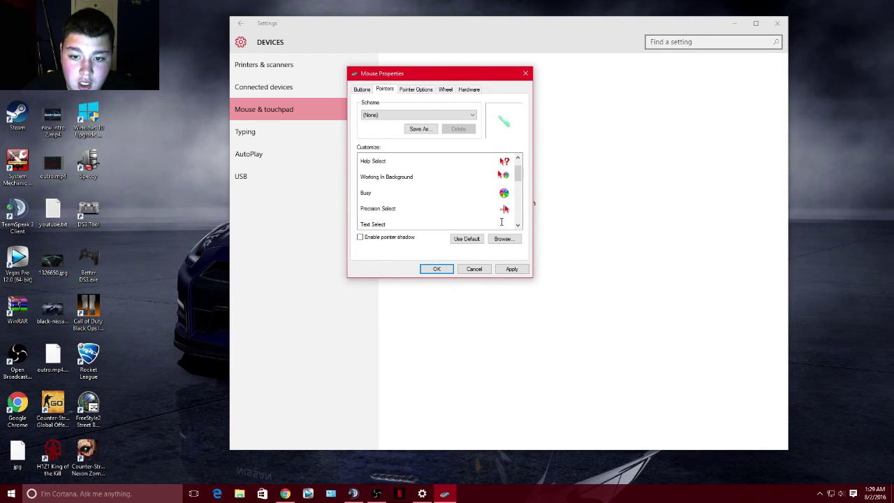
scroll(496, 178, down, 2)
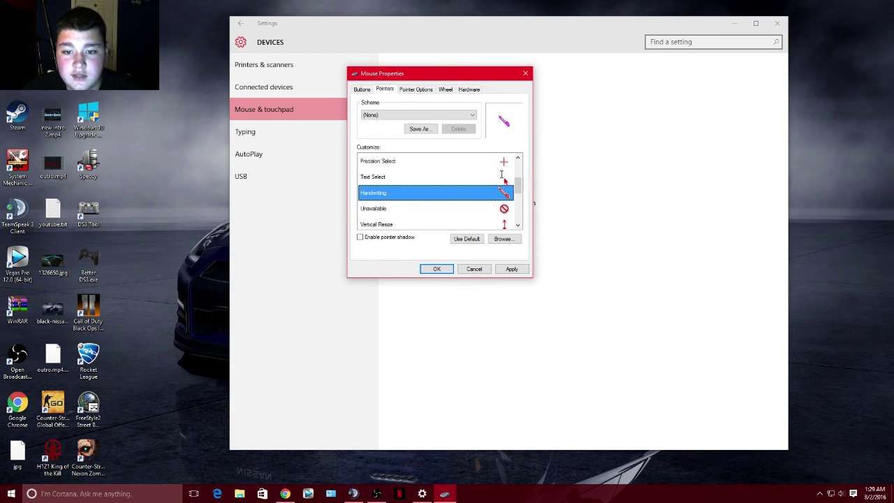
double_click(505, 185)
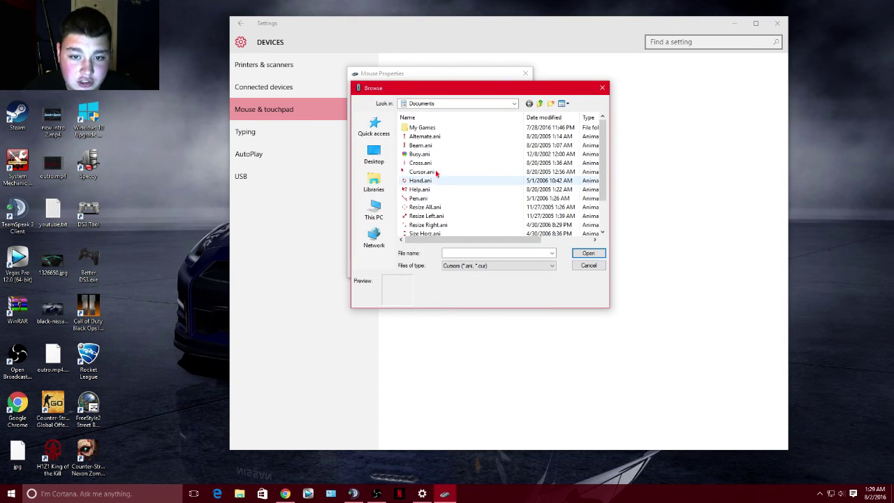
double_click(423, 146)
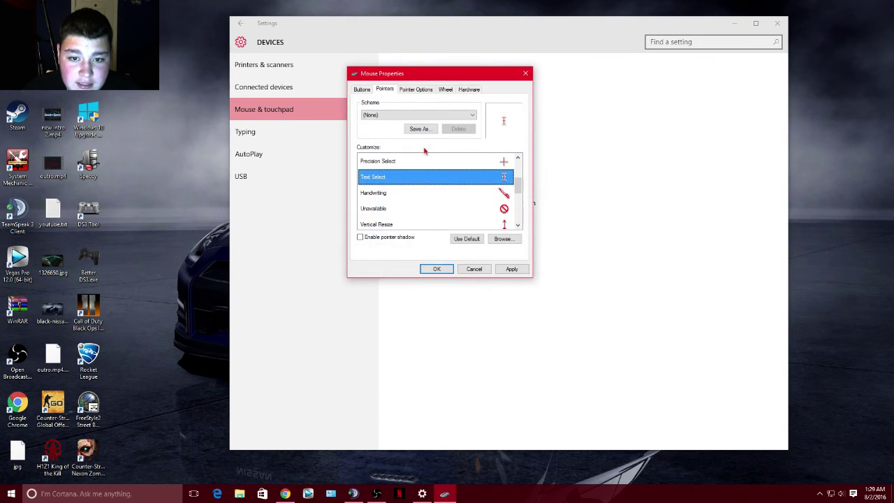
Review the pointer list and apply the new cursor choices.
scroll(503, 178, up, 1)
scroll(503, 177, down, 3)
scroll(503, 177, up, 1)
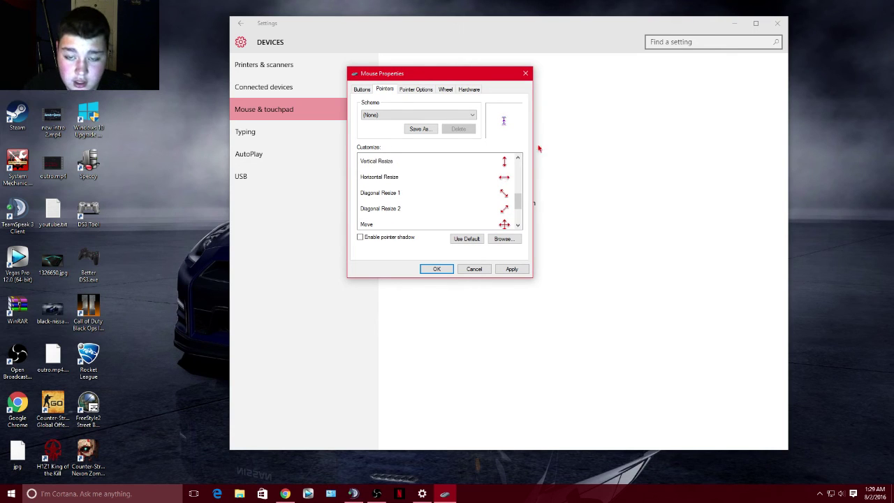
scroll(430, 205, up, 2)
scroll(454, 207, down, 3)
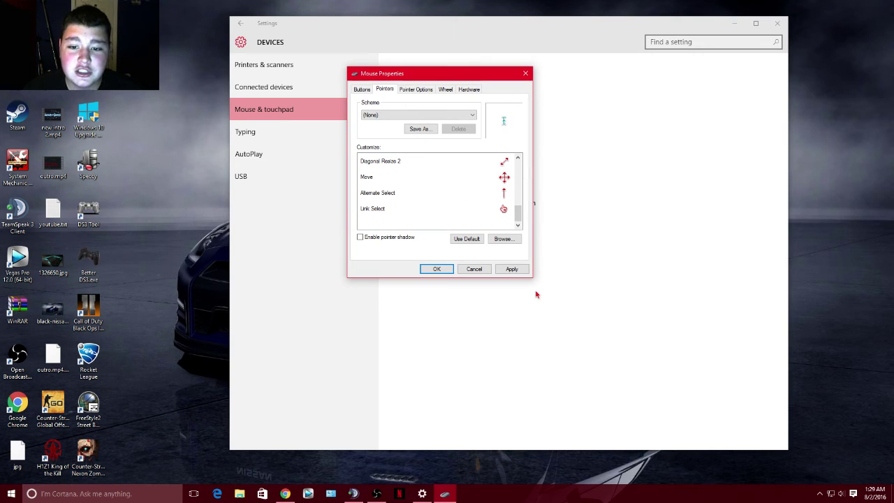
click(516, 271)
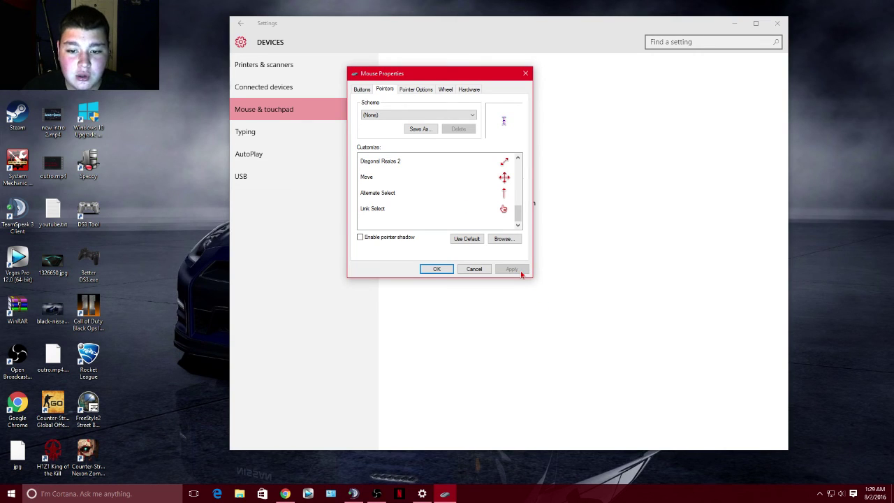
Confirm the pointer changes with OK, try a test search in Settings, then close Settings.
click(433, 269)
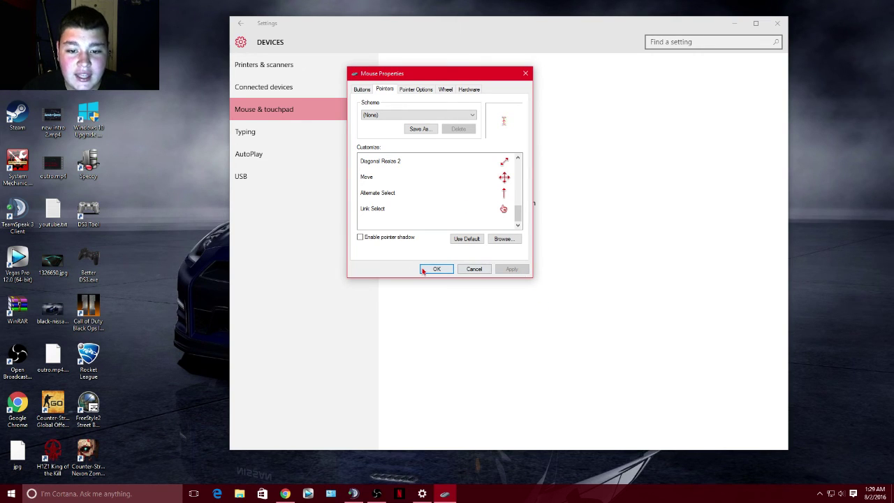
click(692, 43)
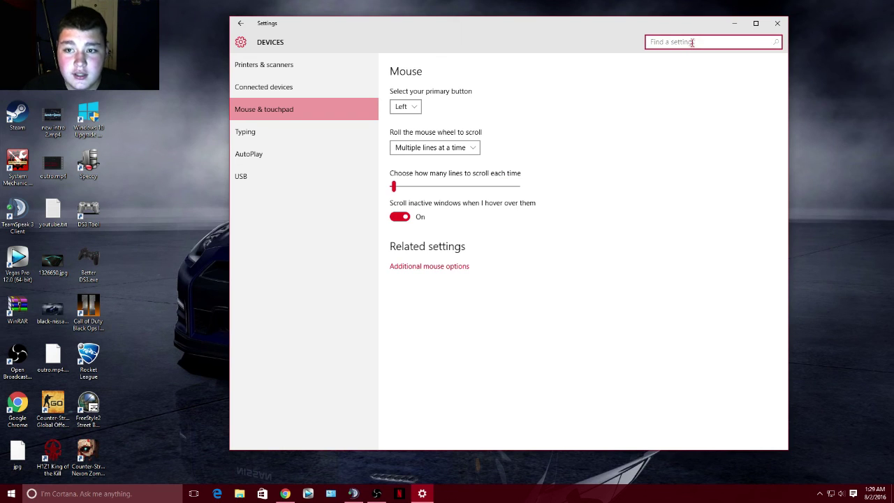
text(rthytehg)
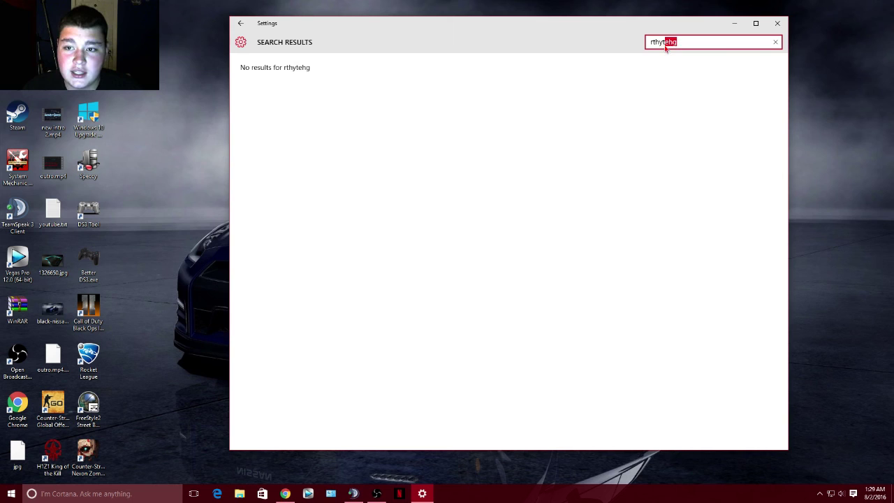
drag(660, 73, 716, 84)
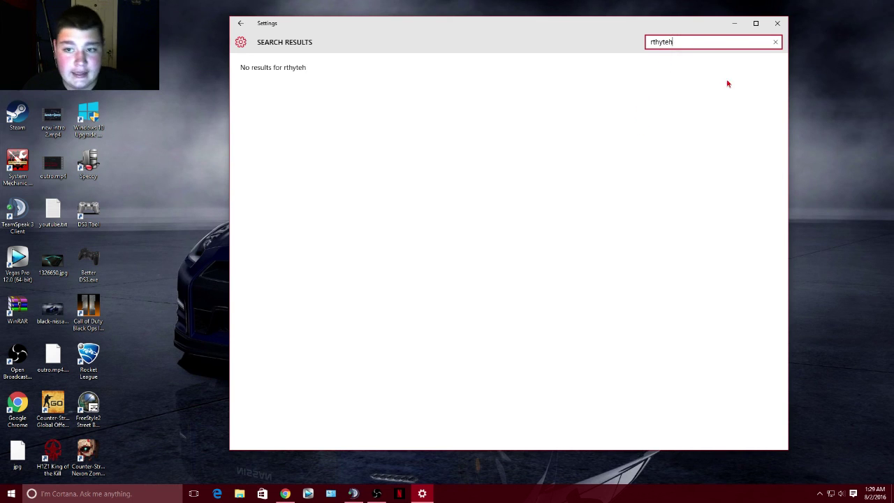
click(777, 24)
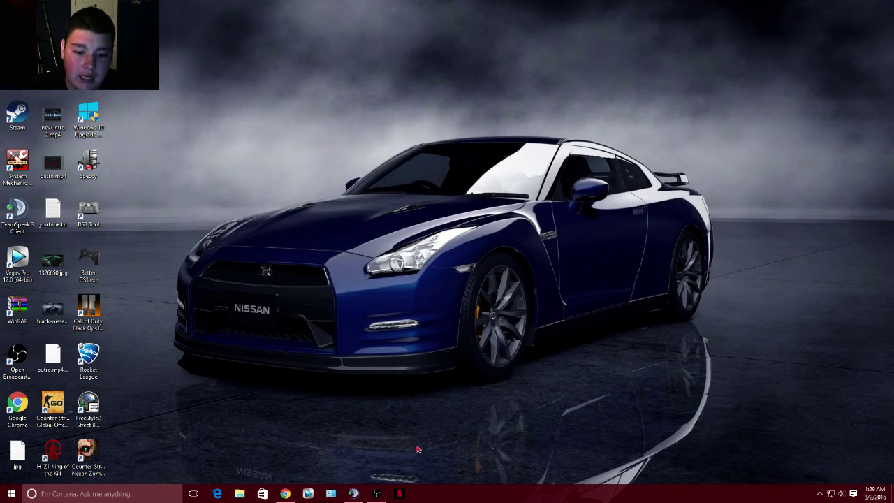
Restore the Chrome window showing the Rainbow Cursors DeviantArt page from the taskbar.
click(285, 493)
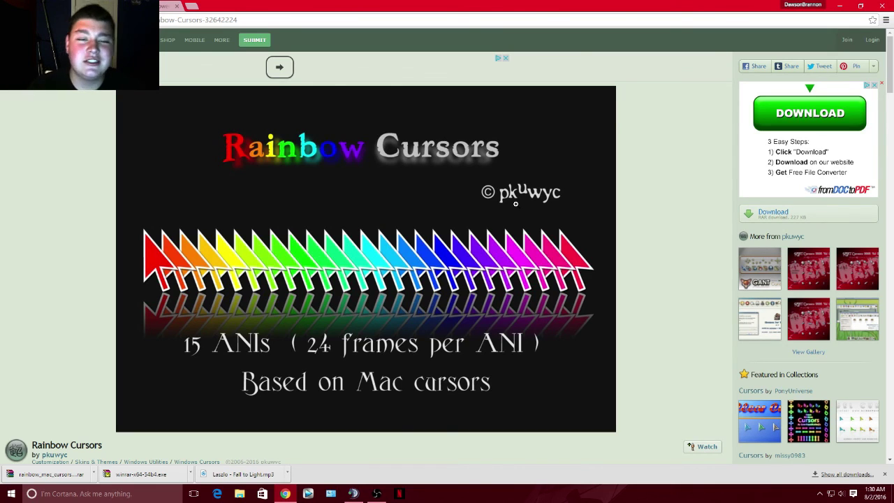